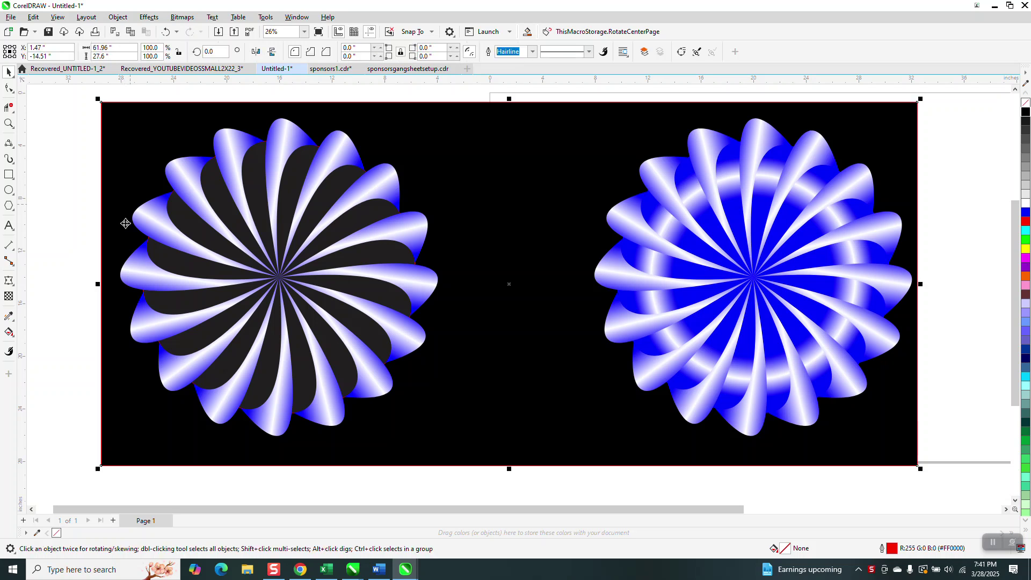
# Narrow the black background rectangle to about 35.9 inches wide and move it with the blue-filled flower to the right of the page.
pyautogui.moveTo(97, 284); pyautogui.dragTo(441, 303)
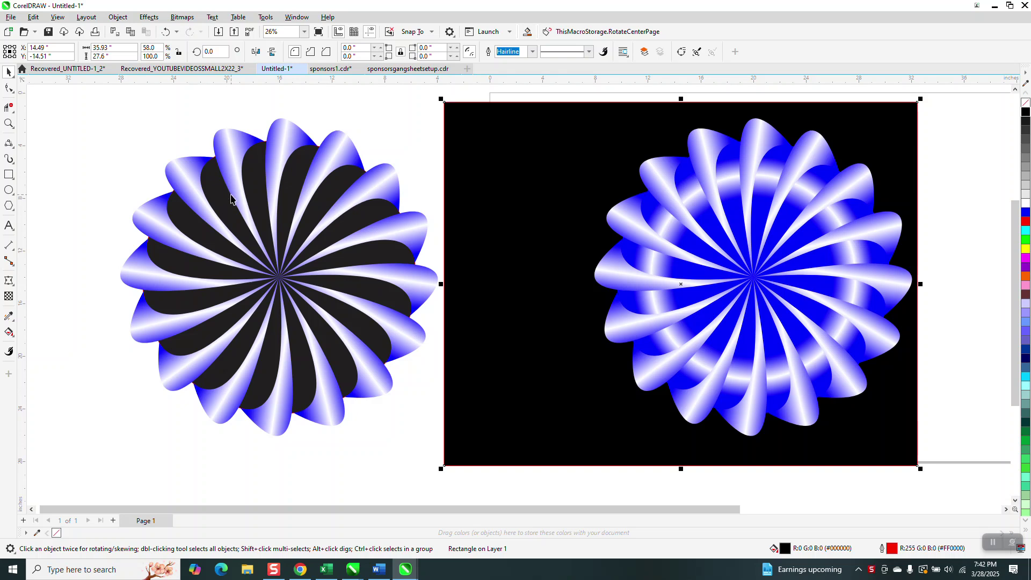
pyautogui.scroll(-1, 197, 172)
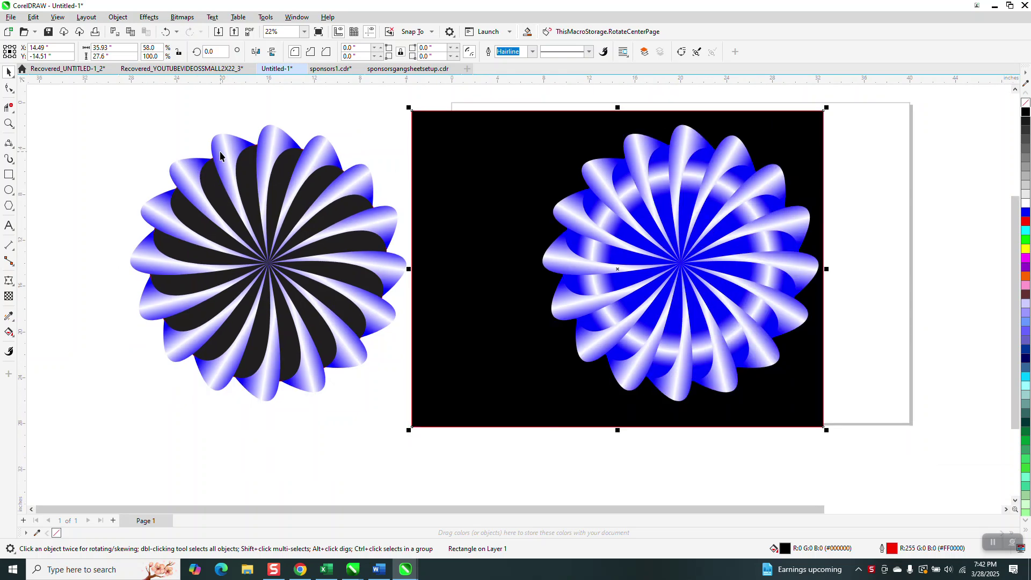
pyautogui.scroll(-2, 220, 155)
pyautogui.moveTo(334, 113); pyautogui.dragTo(730, 370)
pyautogui.moveTo(536, 240); pyautogui.dragTo(887, 243)
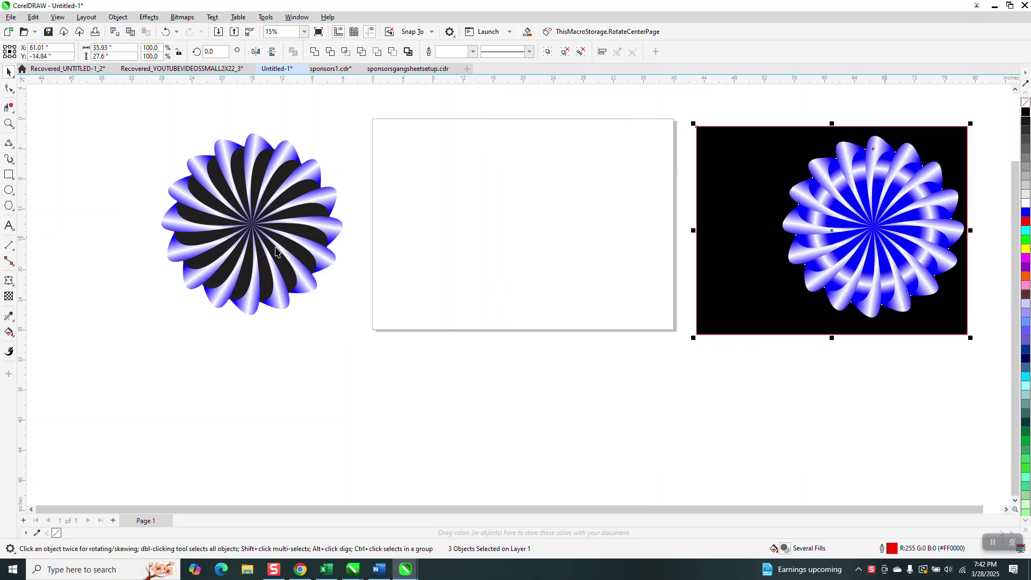
# Draw a circle about 16.9 inches in diameter and centre it on the page.
pyautogui.click(8, 189)
pyautogui.moveTo(595, 167)
pyautogui.mouseDown()
pyautogui.moveTo(537, 237)
pyautogui.moveTo(468, 277)
pyautogui.mouseUp()
pyautogui.press('p')
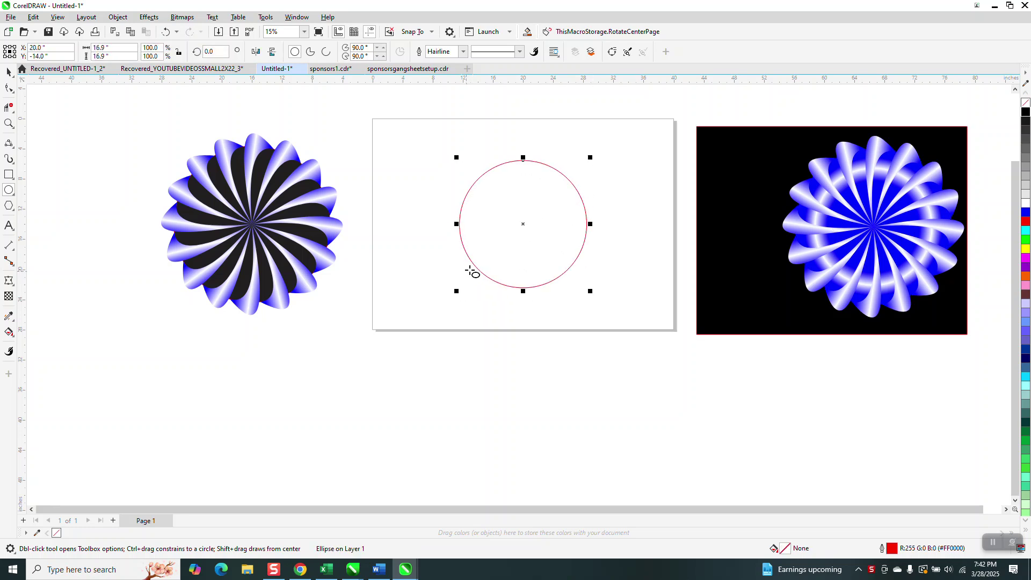
# Draw a closed petal about 4.9 by 8.9 inches with two 3-point curves between the circle's centre and its upper-right edge.
pyautogui.click(8, 124)
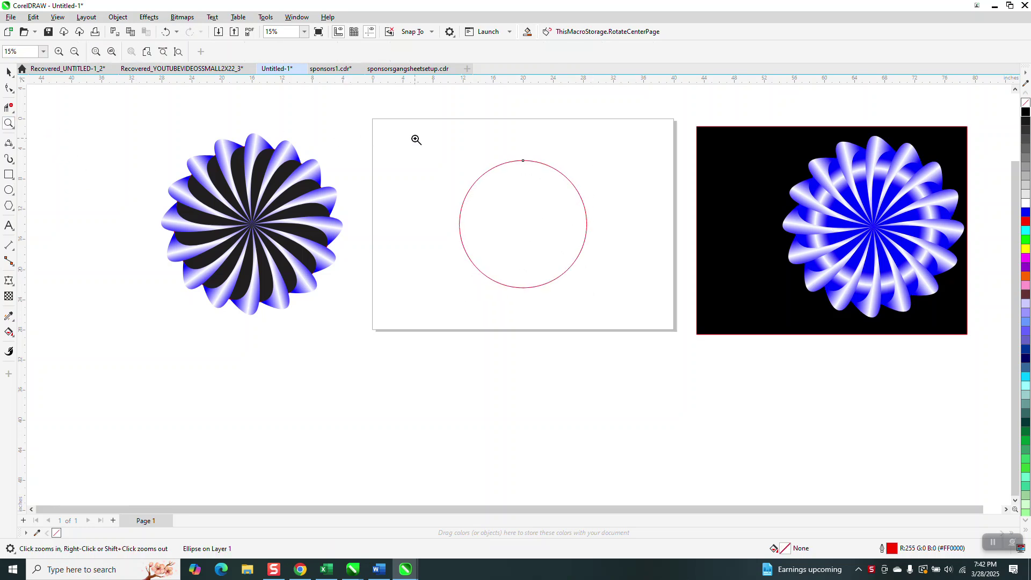
pyautogui.click(574, 238)
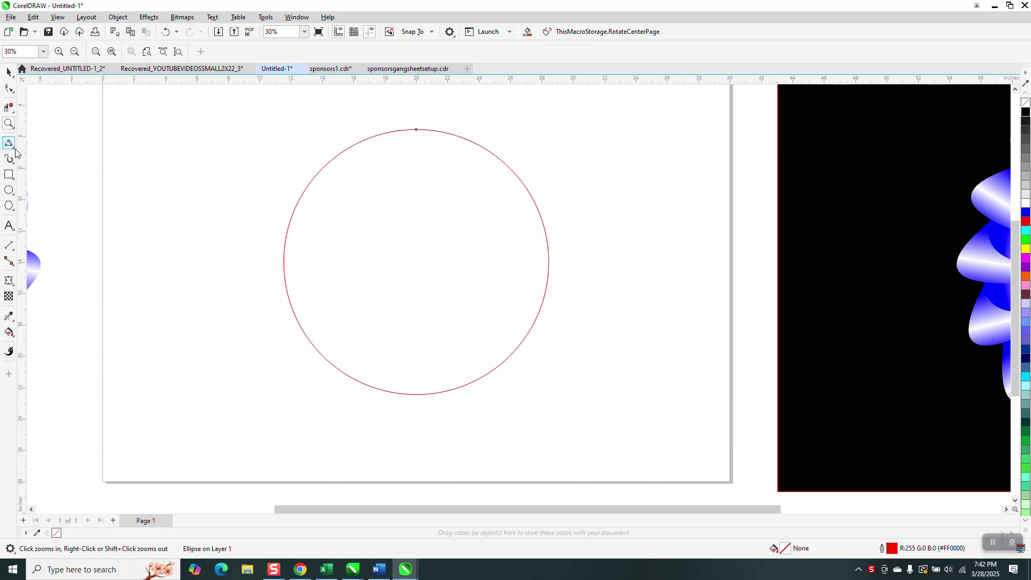
pyautogui.click(16, 162)
pyautogui.click(63, 215)
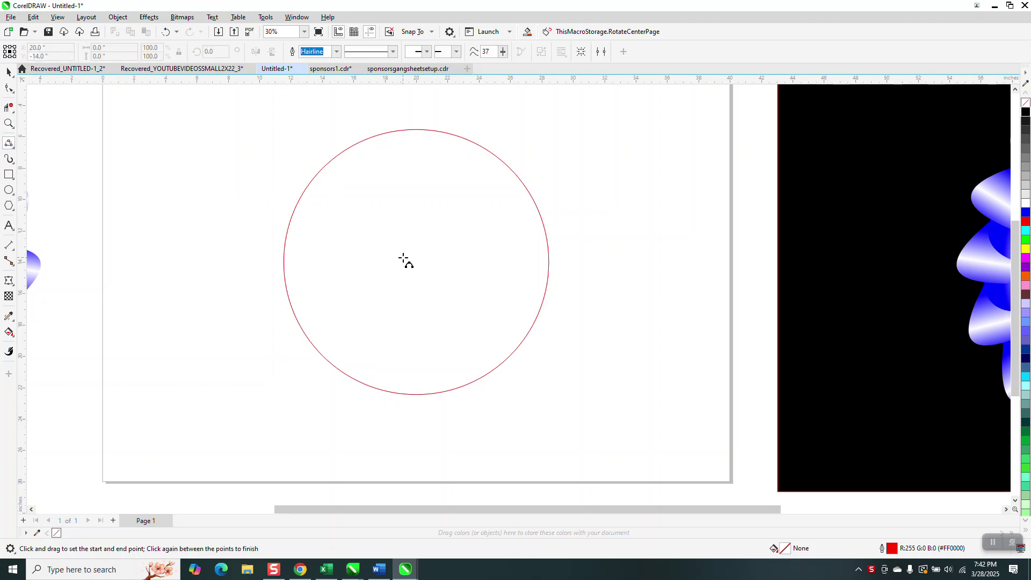
pyautogui.moveTo(418, 262); pyautogui.dragTo(492, 155)
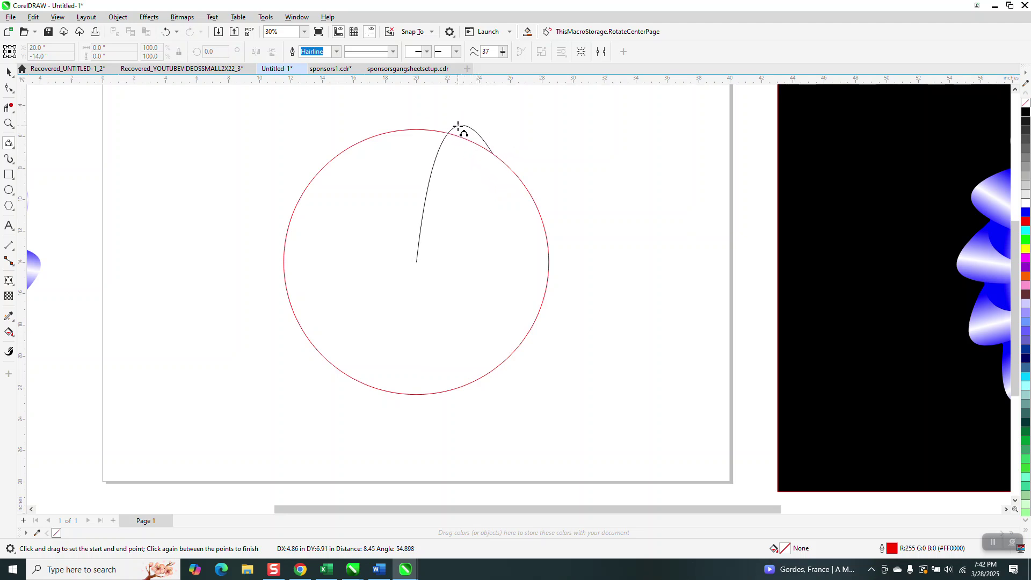
pyautogui.click(461, 123)
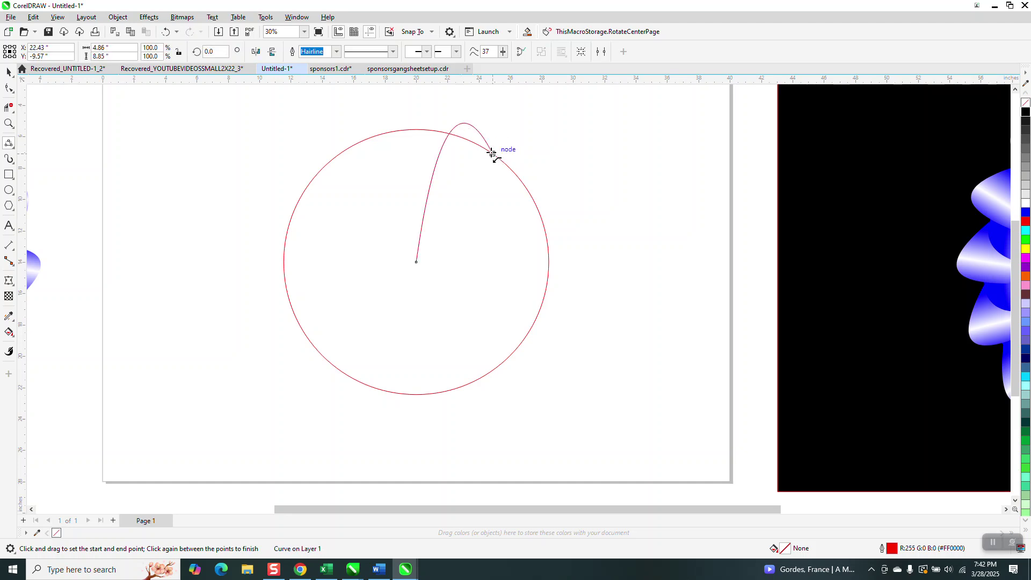
pyautogui.moveTo(492, 154); pyautogui.dragTo(416, 263)
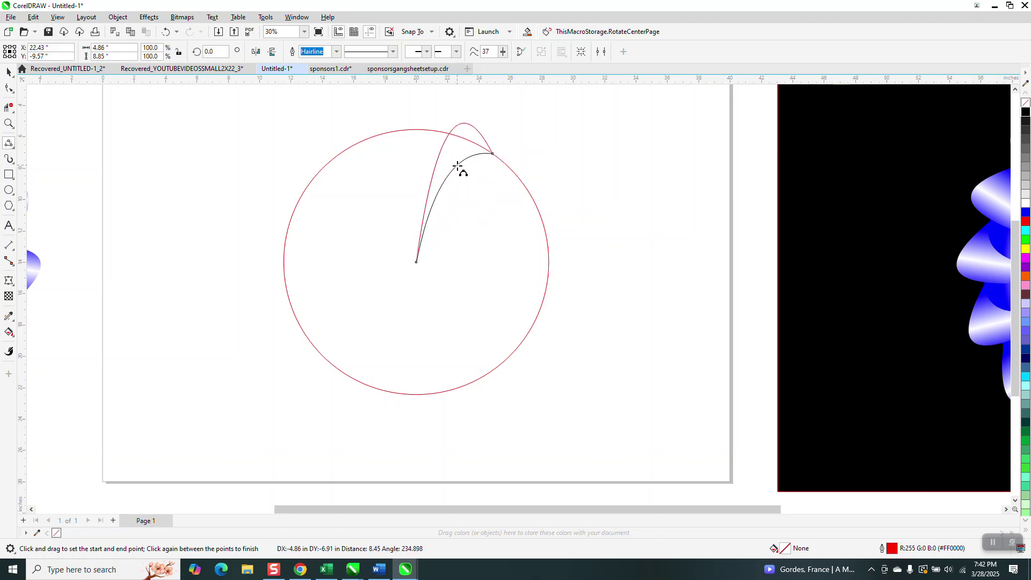
pyautogui.click(461, 168)
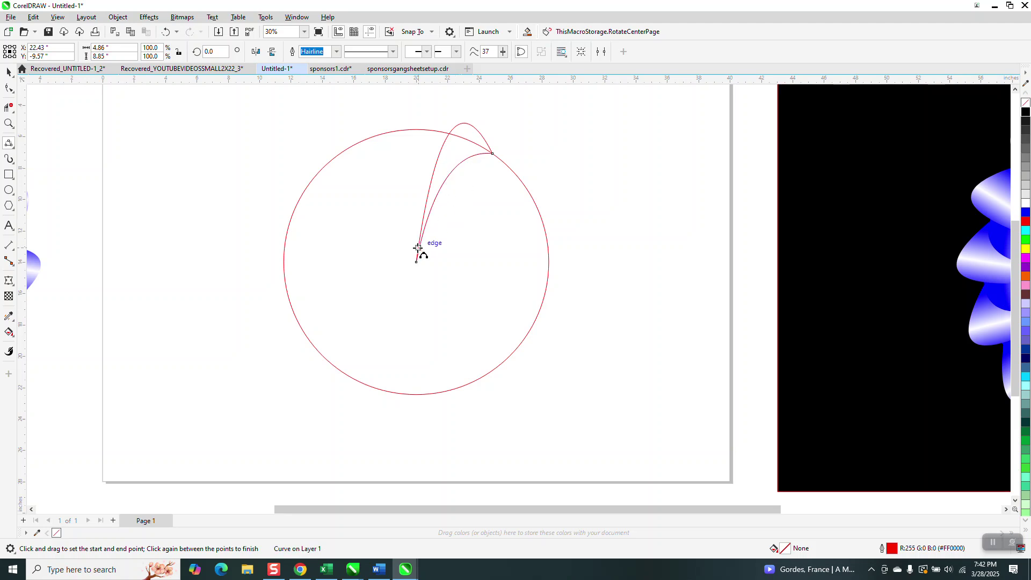
# Move the circle 24 inches to the left, clear of the petal.
pyautogui.click(8, 72)
pyautogui.click(276, 121)
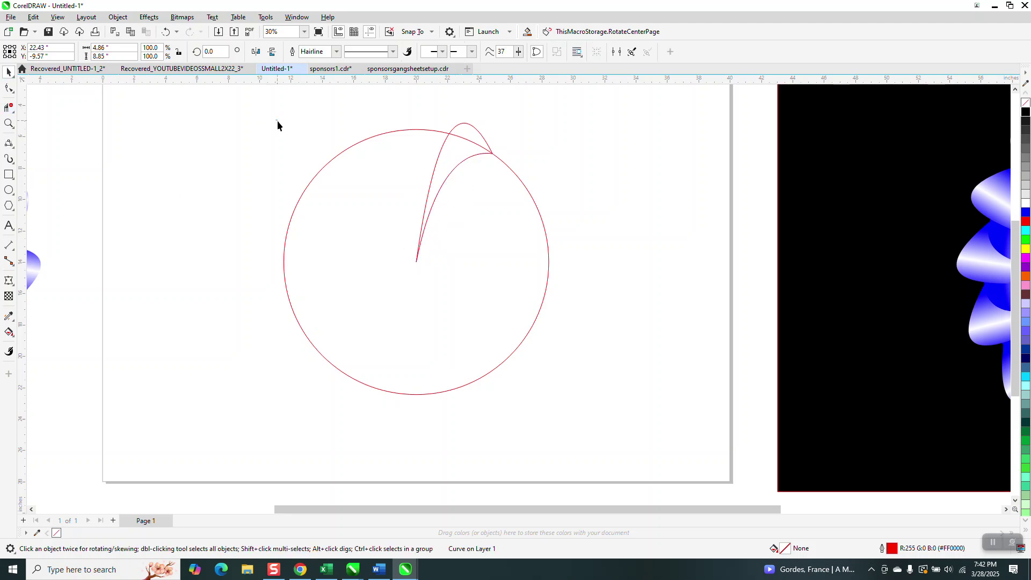
pyautogui.click(334, 164)
pyautogui.hotkey('ctrl', 'z')
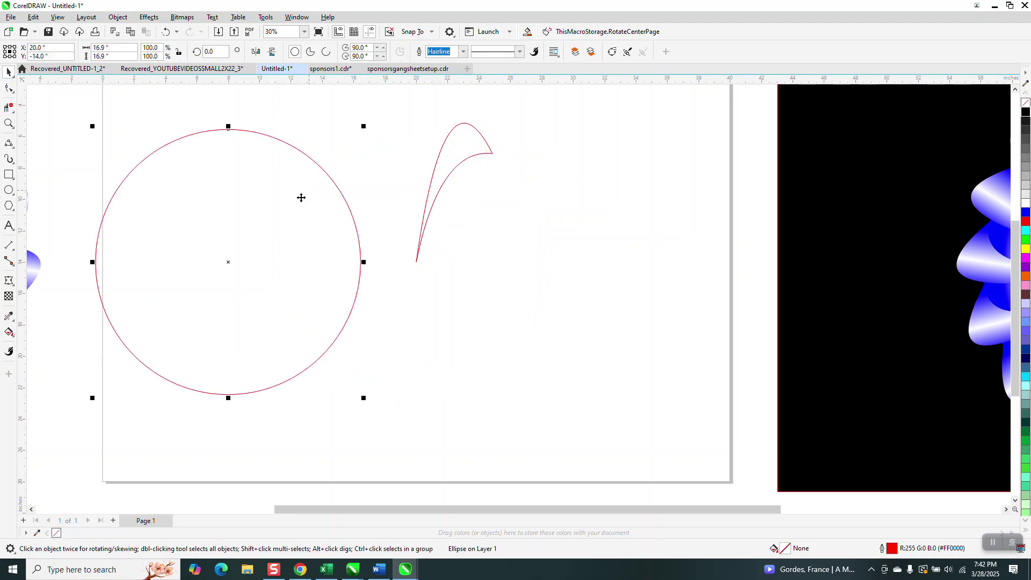
pyautogui.press('Left')
# Apply a linear fountain fill across the petal with orange at both ends.
pyautogui.click(450, 162)
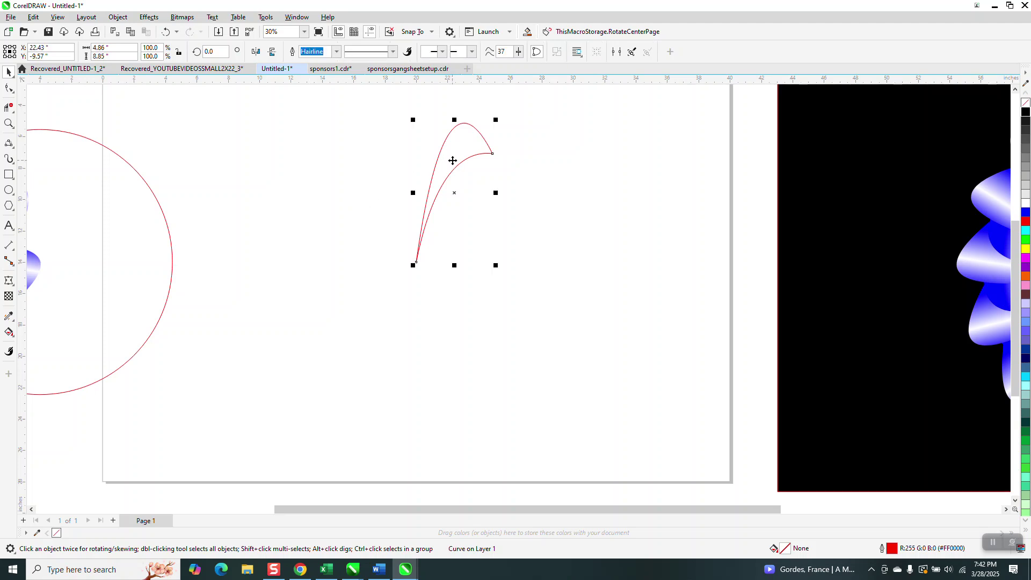
pyautogui.click(14, 337)
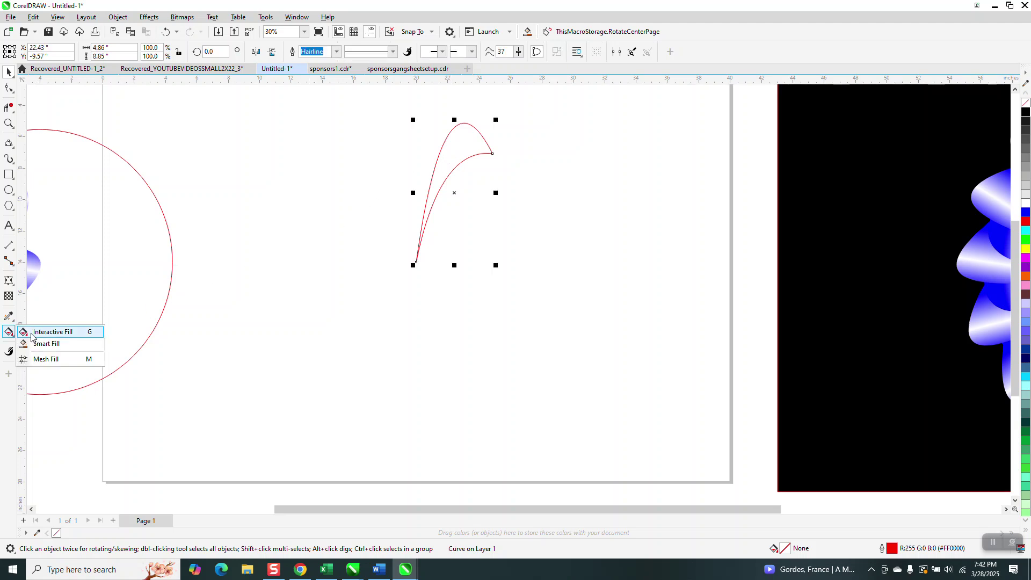
pyautogui.click(40, 332)
pyautogui.moveTo(465, 159); pyautogui.dragTo(386, 158)
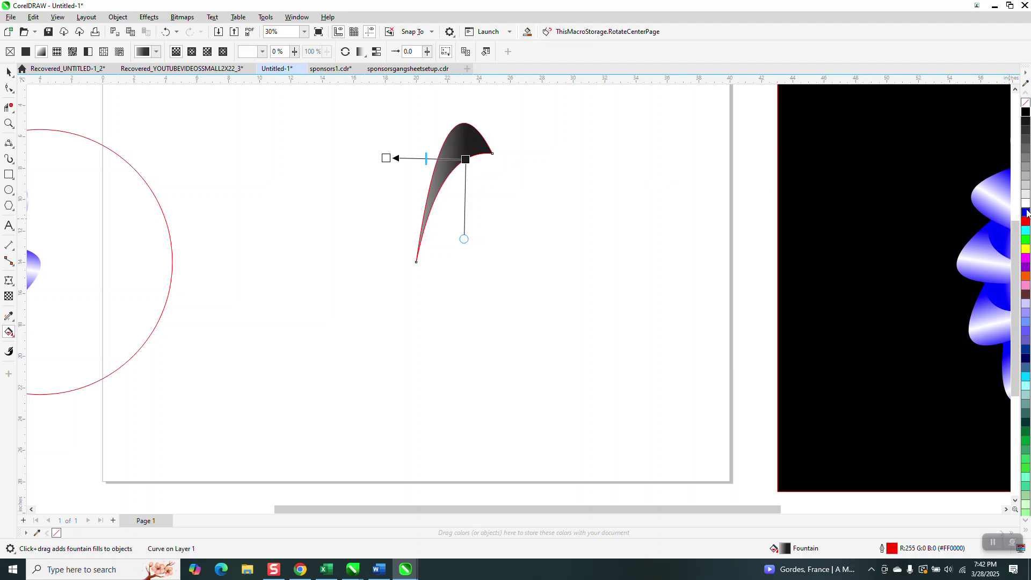
pyautogui.moveTo(1026, 215); pyautogui.dragTo(470, 163)
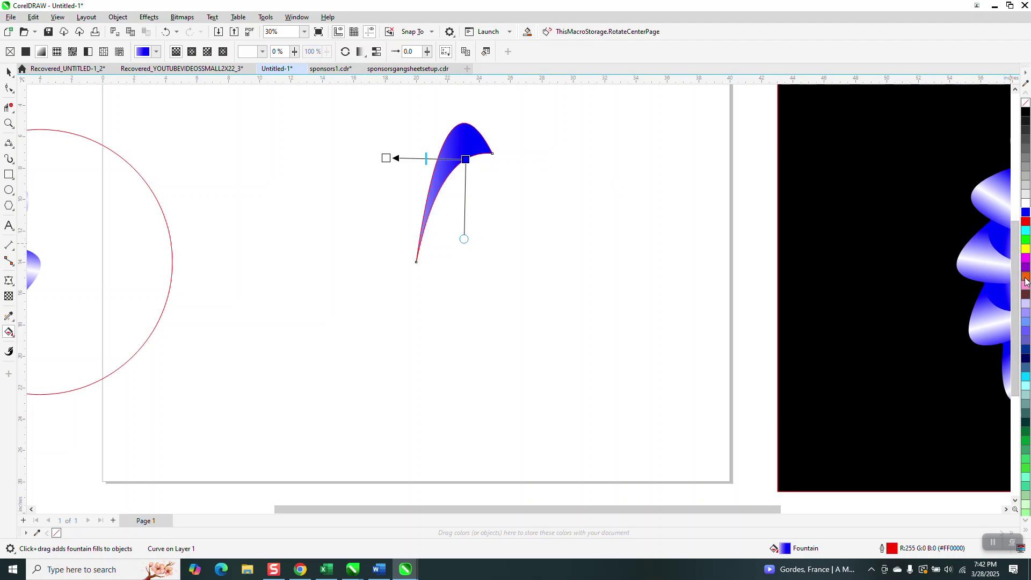
pyautogui.moveTo(1026, 281); pyautogui.dragTo(466, 163)
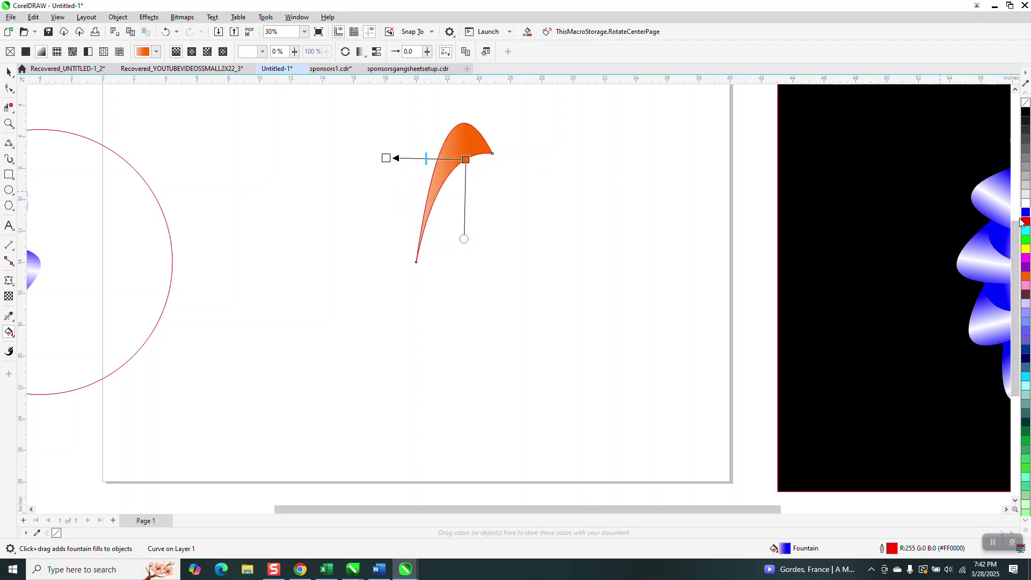
pyautogui.moveTo(1026, 271); pyautogui.dragTo(386, 158)
# Add a white midpoint to the petal's fountain fill and shorten and tilt the gradient into a diagonal highlight.
pyautogui.moveTo(466, 159); pyautogui.dragTo(478, 188)
pyautogui.moveTo(386, 158); pyautogui.dragTo(412, 139)
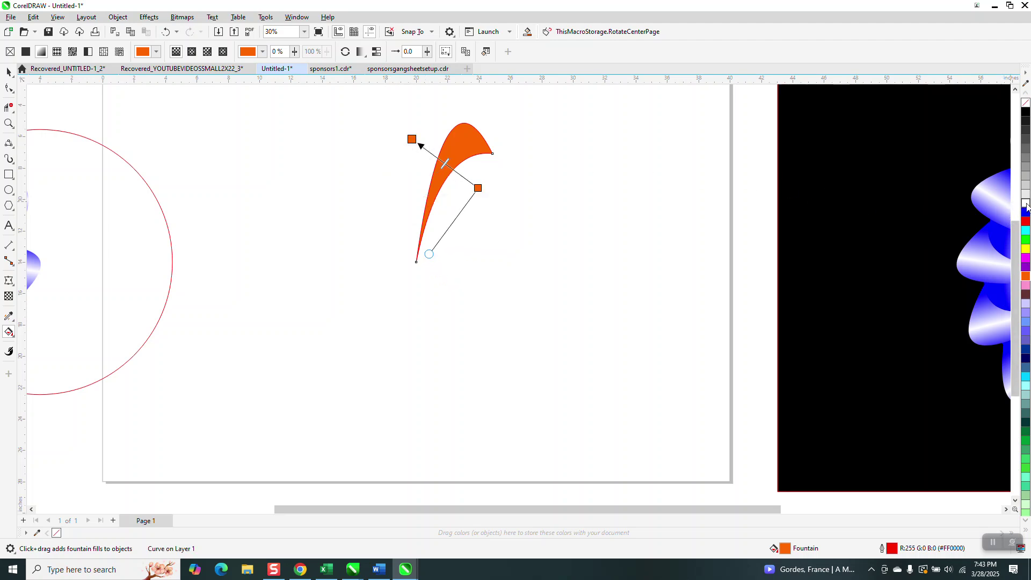
pyautogui.moveTo(451, 171); pyautogui.dragTo(416, 144)
pyautogui.click(165, 32)
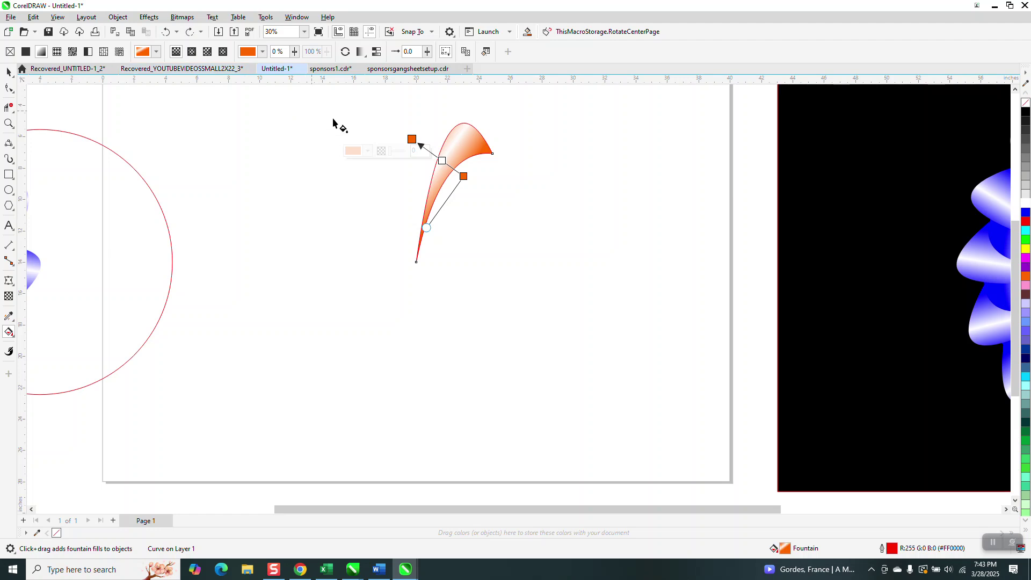
pyautogui.moveTo(412, 139); pyautogui.dragTo(431, 159)
pyautogui.moveTo(446, 208)
pyautogui.mouseDown()
pyautogui.moveTo(472, 219)
pyautogui.moveTo(442, 211)
pyautogui.mouseUp()
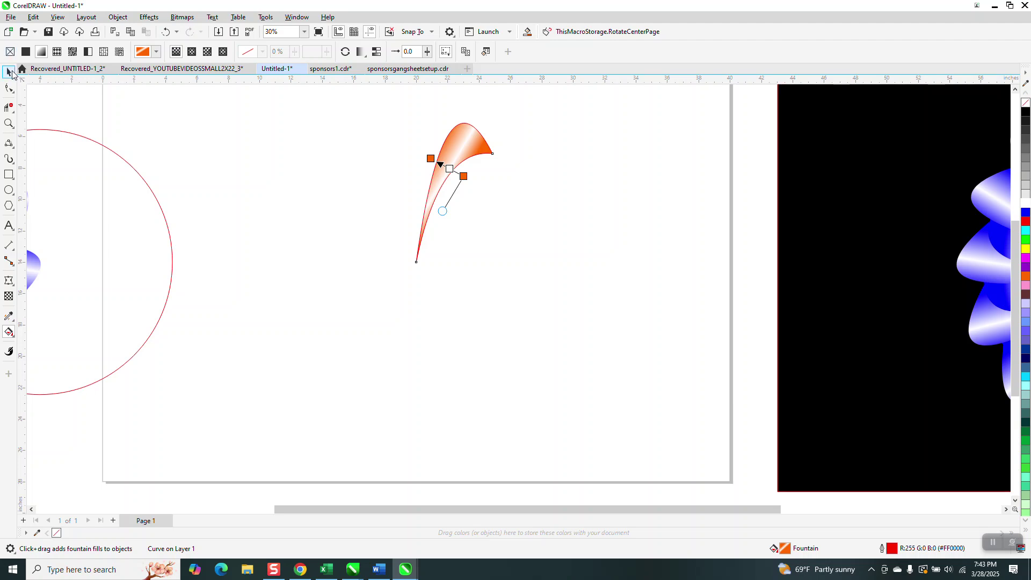
# Remove the petal's outline and create a copy rotated 22.5° about the petal's bottom tip.
pyautogui.click(9, 71)
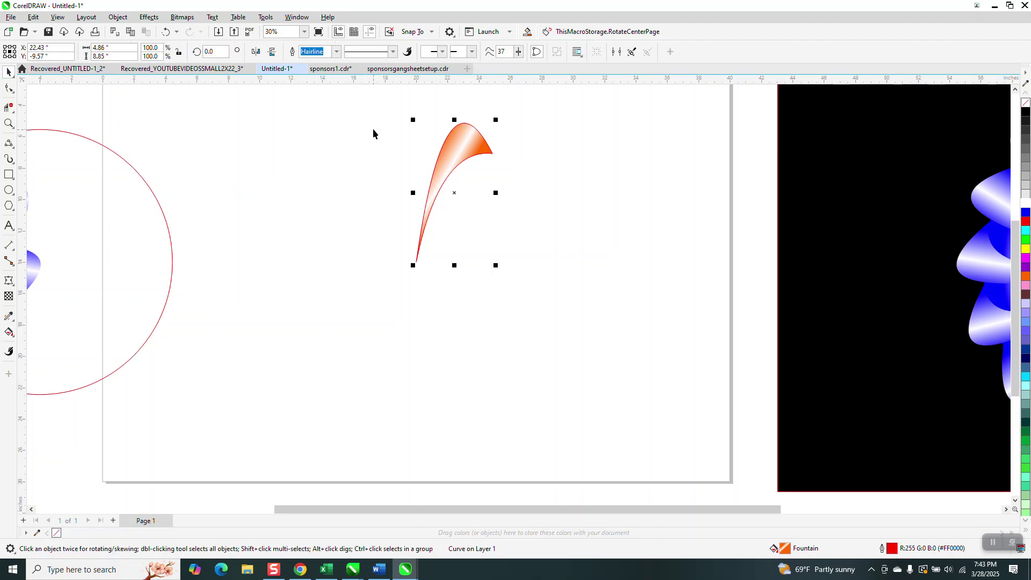
pyautogui.rightClick(1024, 103)
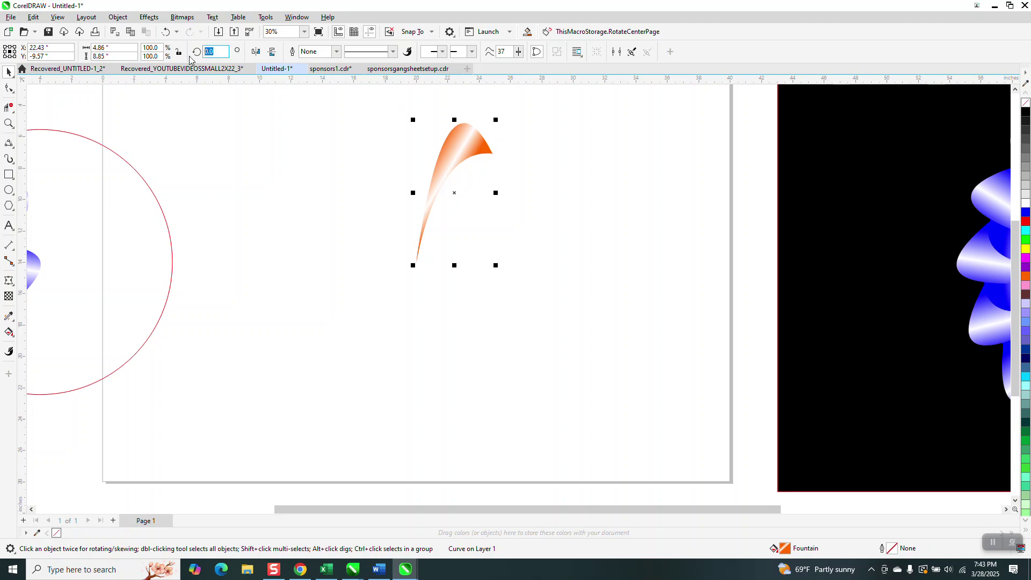
pyautogui.press('Return')
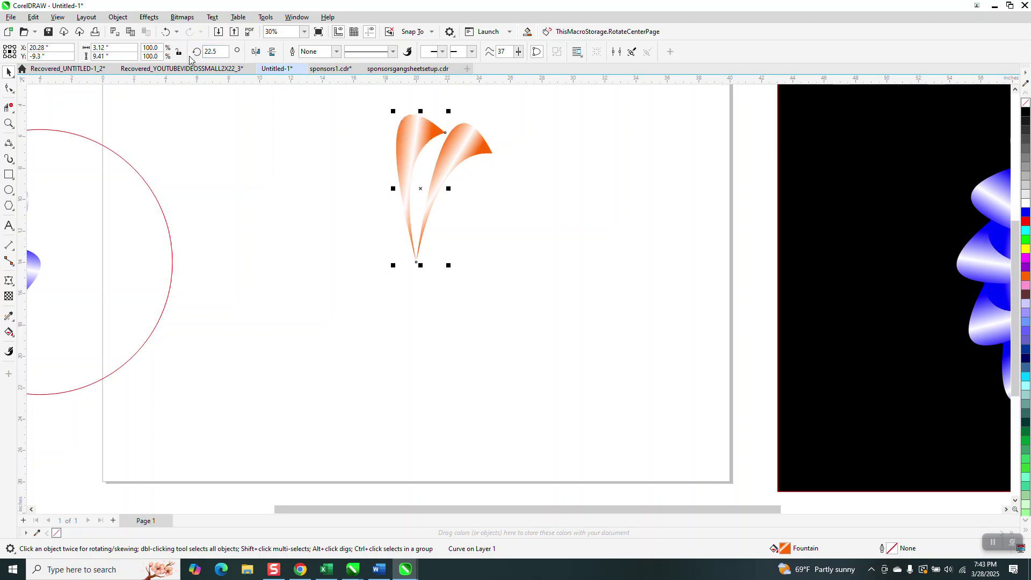
# Repeat the 22.5° rotated duplication until 16 petals complete the full flower.
pyautogui.hotkey('ctrl', 'r')
pyautogui.hotkey('ctrl', 'r')
pyautogui.hotkey('ctrl', 'r')
pyautogui.hotkey('ctrl', 'r')
pyautogui.hotkey('ctrl', 'r')
pyautogui.hotkey('ctrl', 'r')
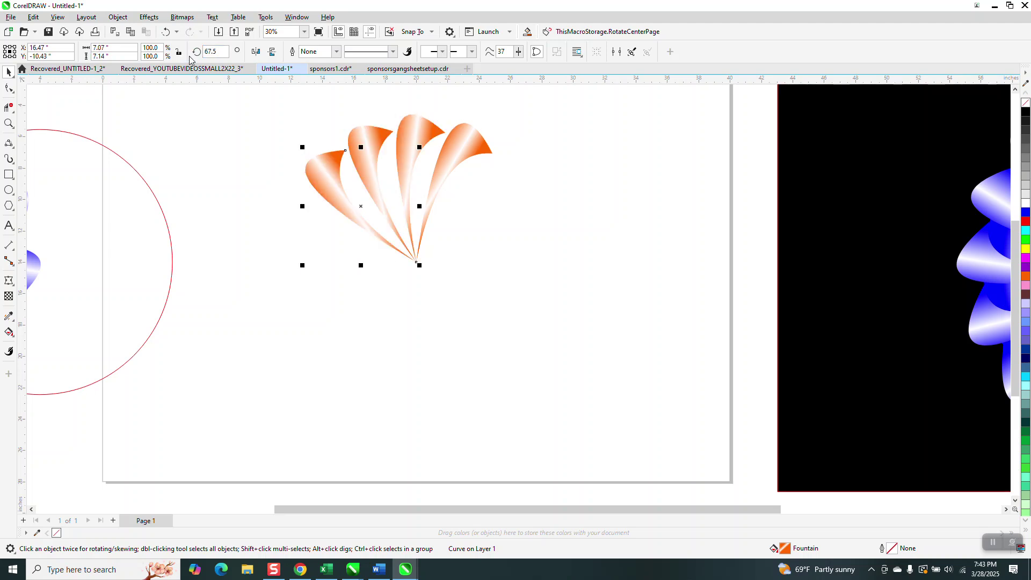
pyautogui.hotkey('ctrl', 'r')
pyautogui.hotkey('ctrl', 'r')
pyautogui.hotkey('ctrl', 'r')
pyautogui.hotkey('ctrl', 'r')
pyautogui.hotkey('ctrl', 'r')
pyautogui.hotkey('ctrl', 'r')
pyautogui.hotkey('ctrl', 'r')
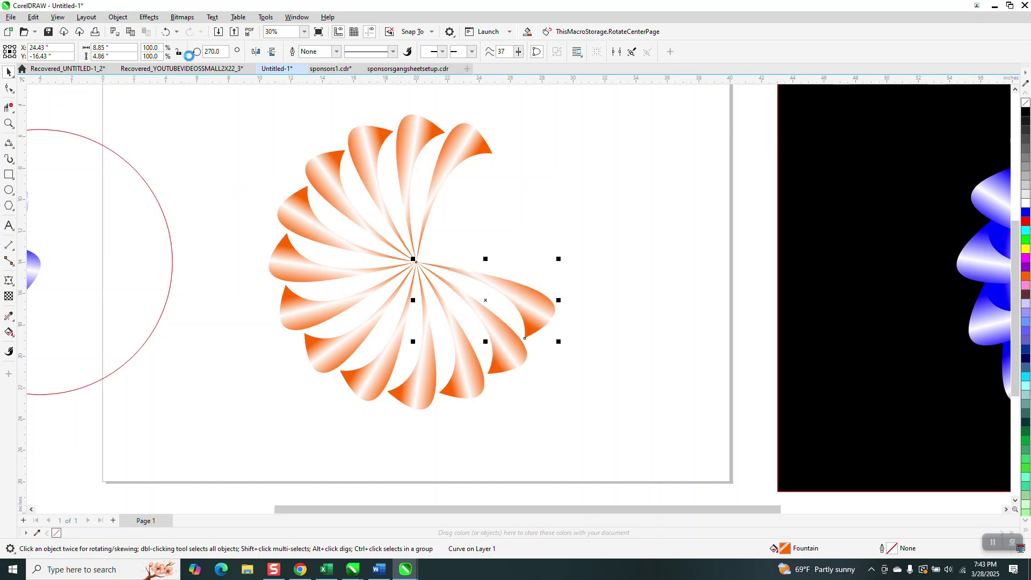
pyautogui.hotkey('ctrl', 'r')
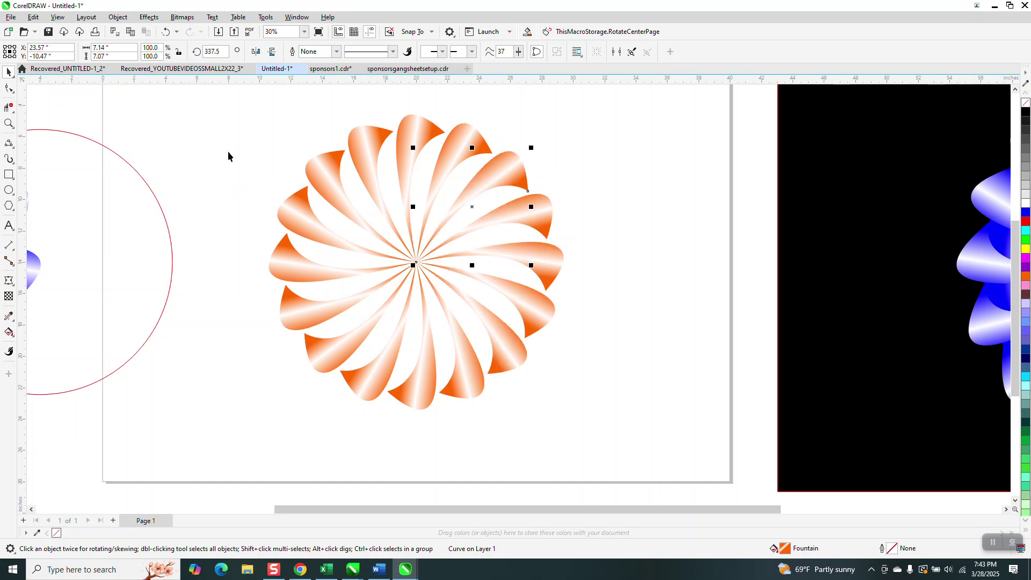
# Fill the circle beside the orange flower with black.
pyautogui.click(147, 240)
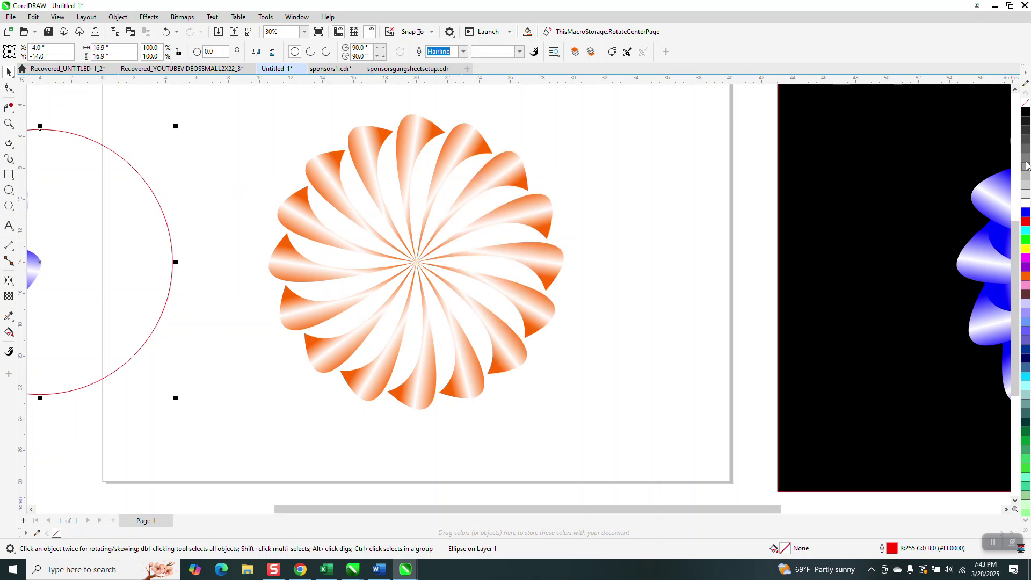
pyautogui.click(1027, 114)
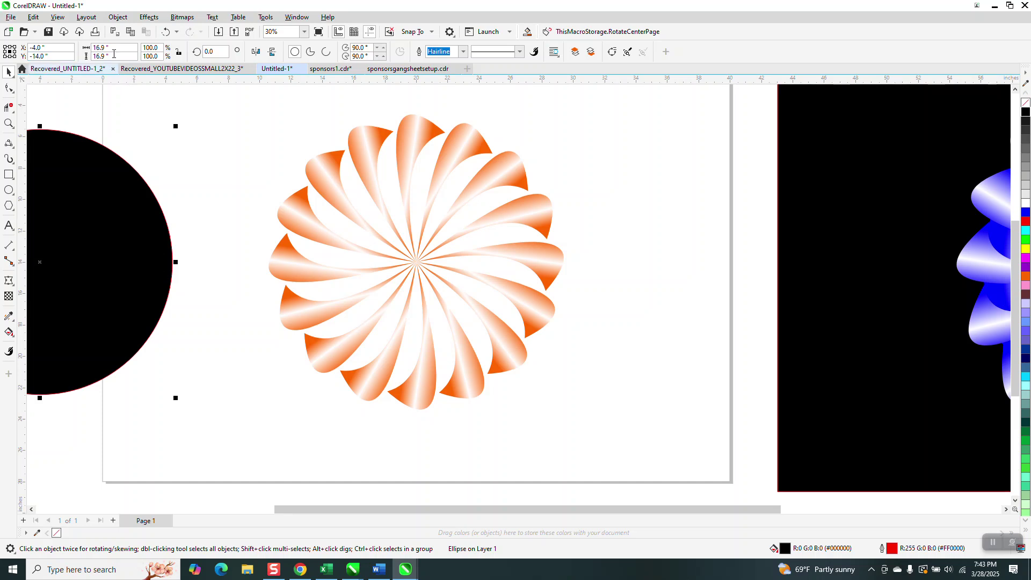
pyautogui.click(119, 17)
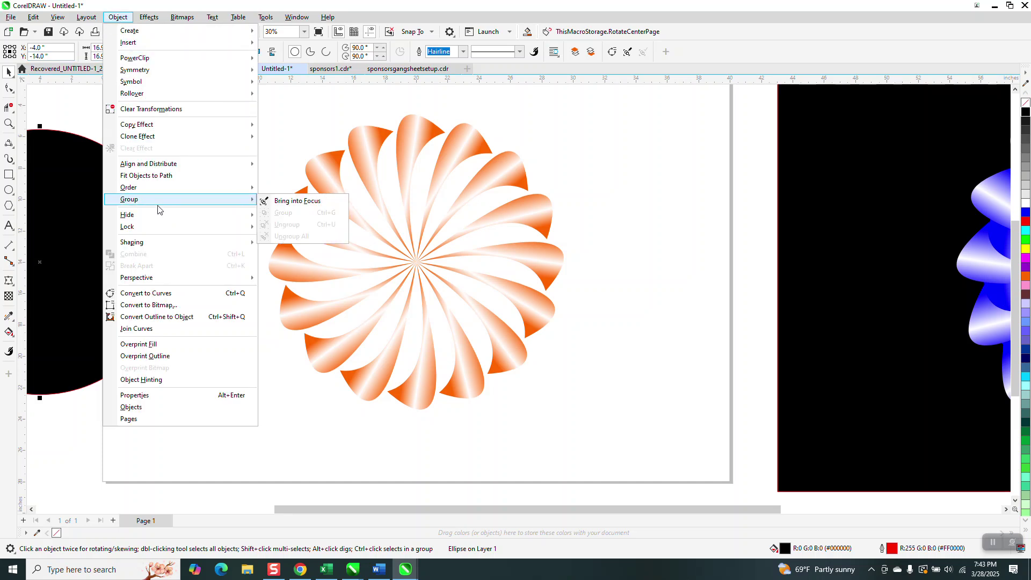
pyautogui.click(294, 204)
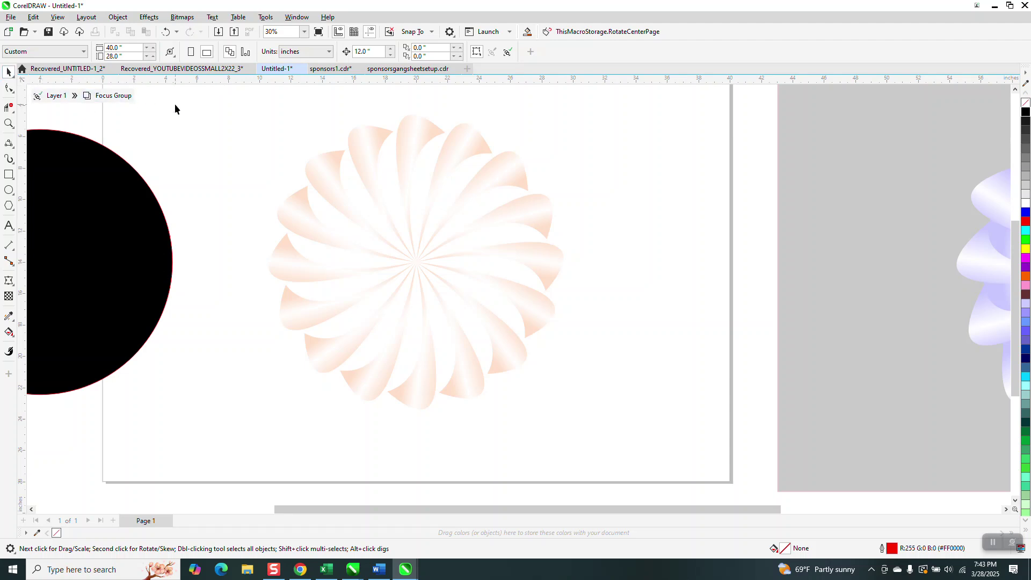
pyautogui.click(40, 95)
pyautogui.click(192, 174)
# Send the black circle to the back of the page and move it 24 inches right, centred behind the orange petals.
pyautogui.click(143, 209)
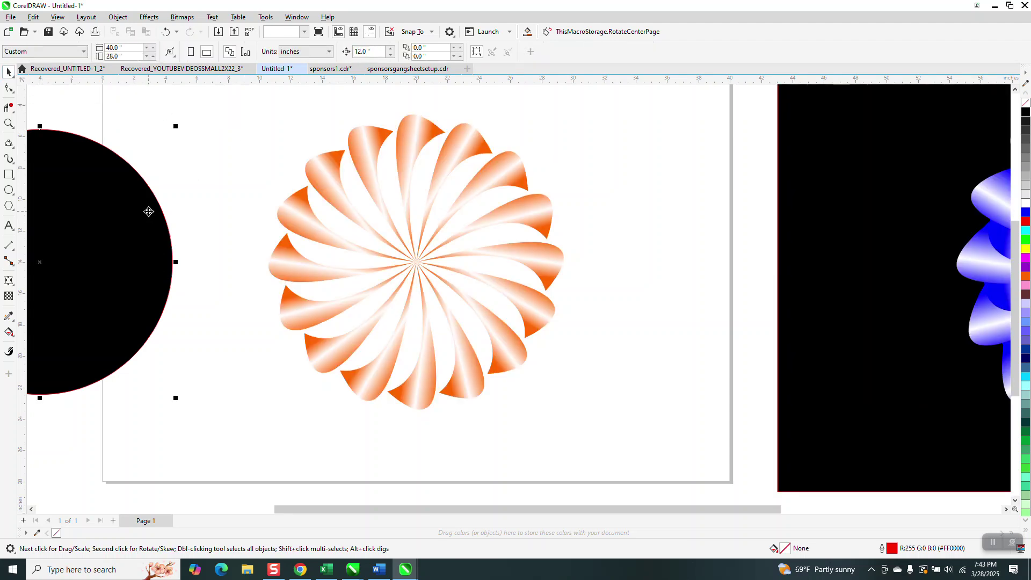
pyautogui.click(118, 17)
pyautogui.moveTo(138, 189)
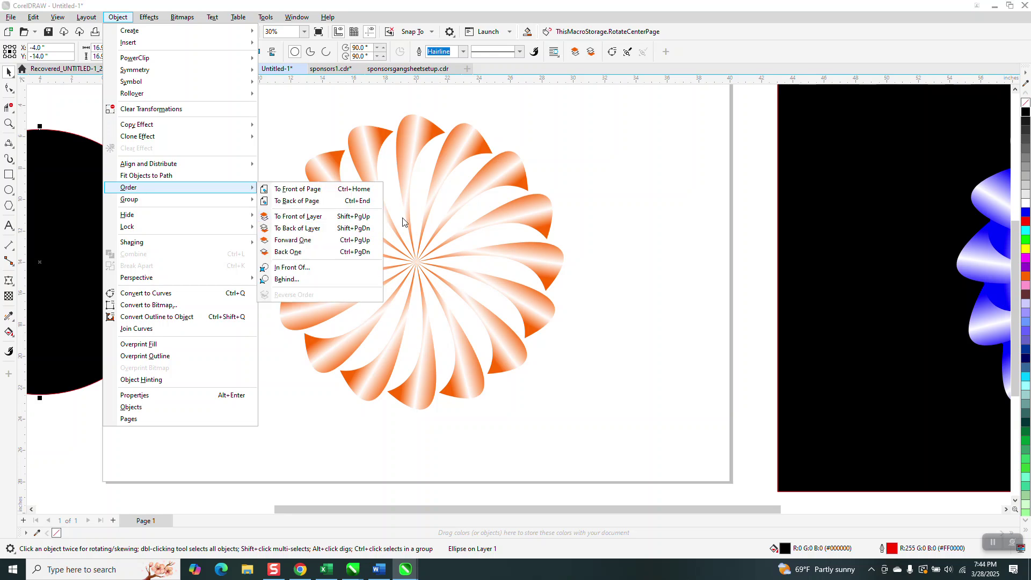
pyautogui.click(282, 203)
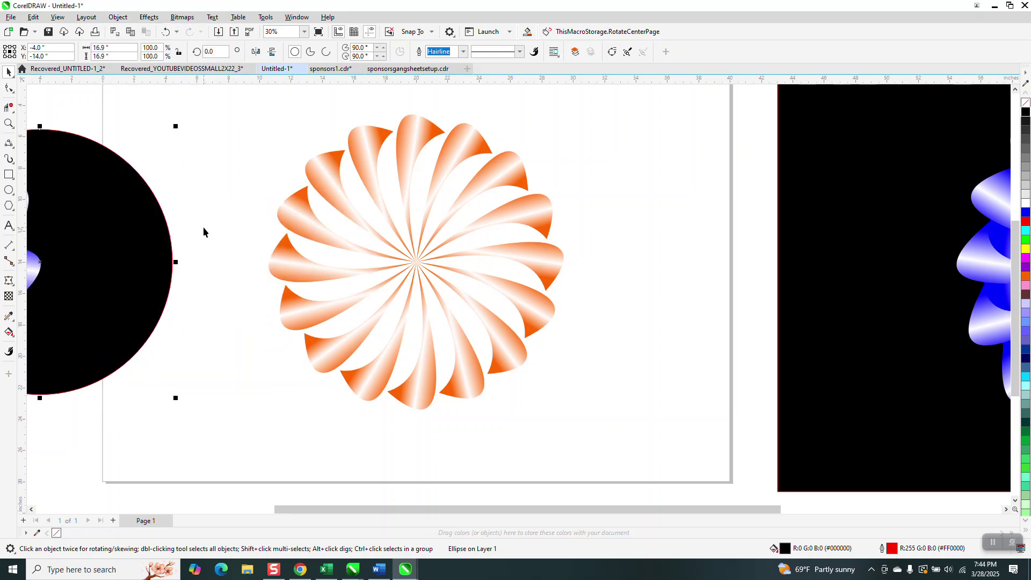
pyautogui.hotkey('shift', 'Right')
pyautogui.hotkey('shift', 'Right')
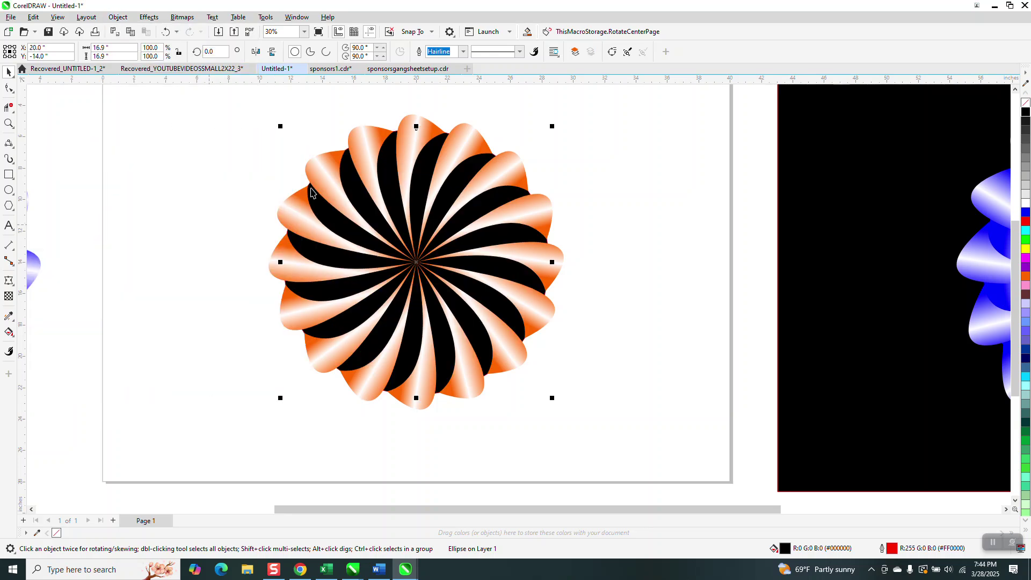
# Apply an elliptical fountain fill to the black circle and centre it on the flower, with a level radius reaching near the petals' outer part.
pyautogui.click(9, 123)
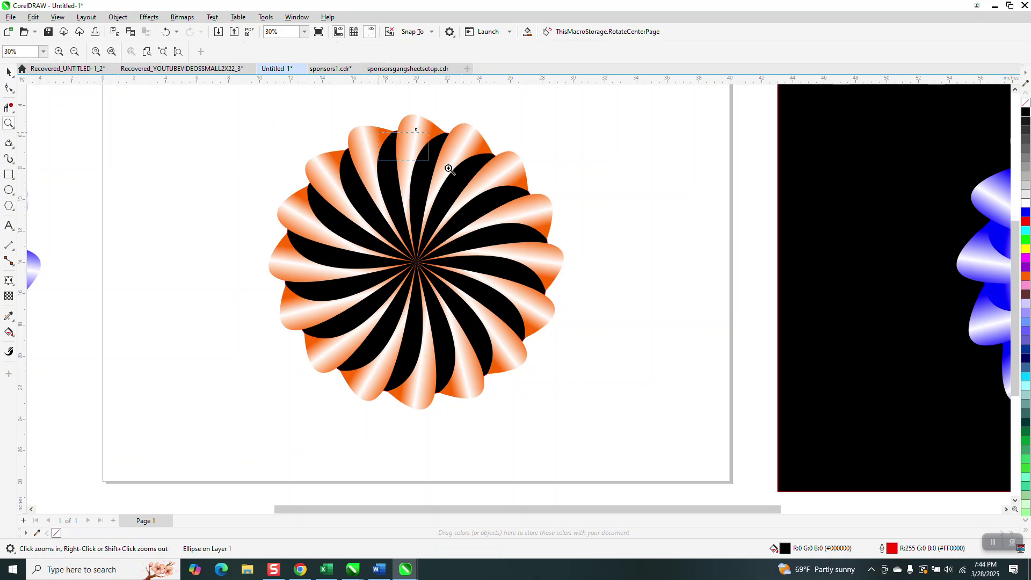
pyautogui.moveTo(409, 154); pyautogui.dragTo(500, 191)
pyautogui.scroll(-2, 544, 140)
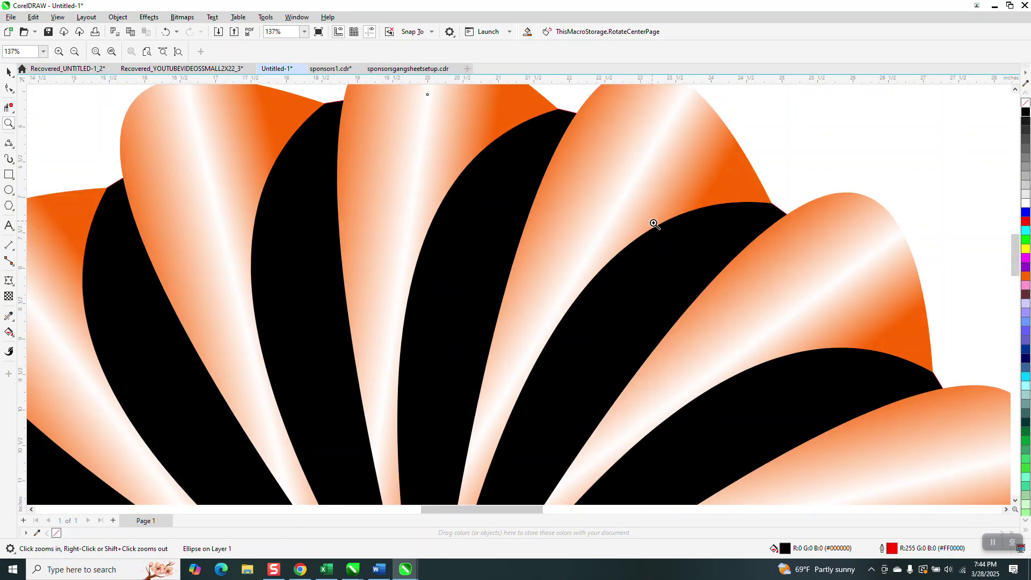
pyautogui.scroll(-3, 537, 203)
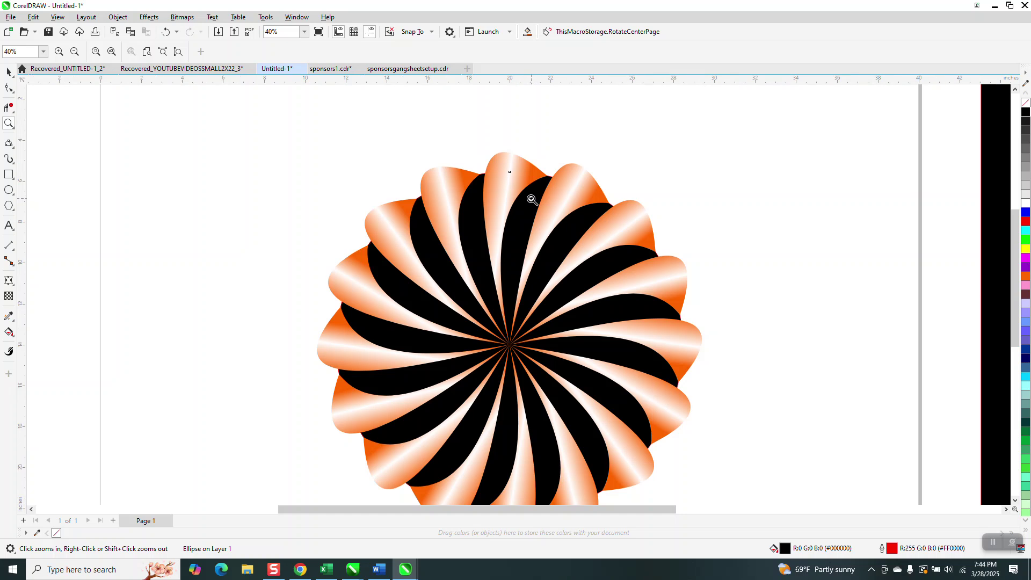
pyautogui.press('space')
pyautogui.click(13, 337)
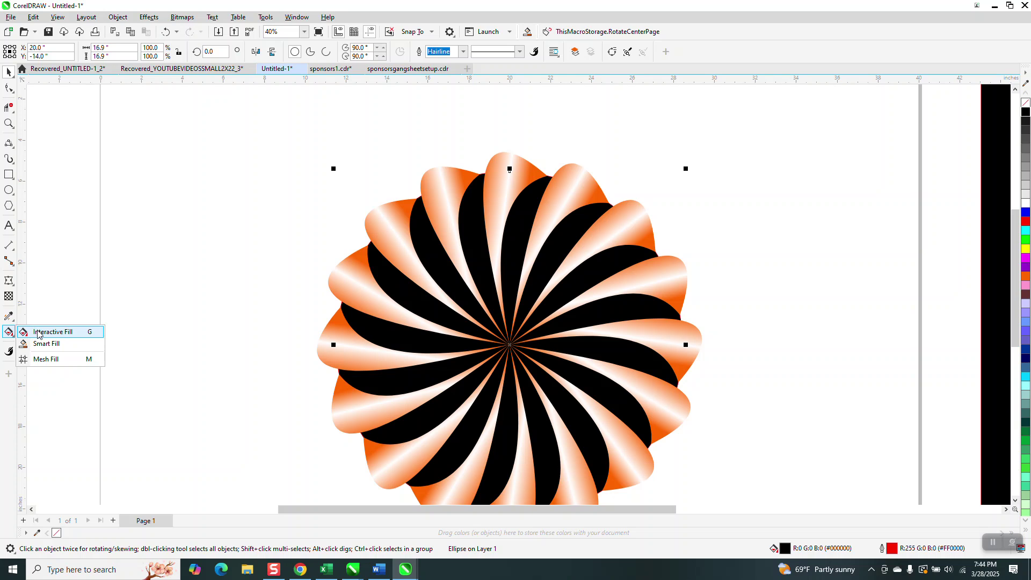
pyautogui.click(38, 333)
pyautogui.moveTo(365, 325); pyautogui.dragTo(626, 347)
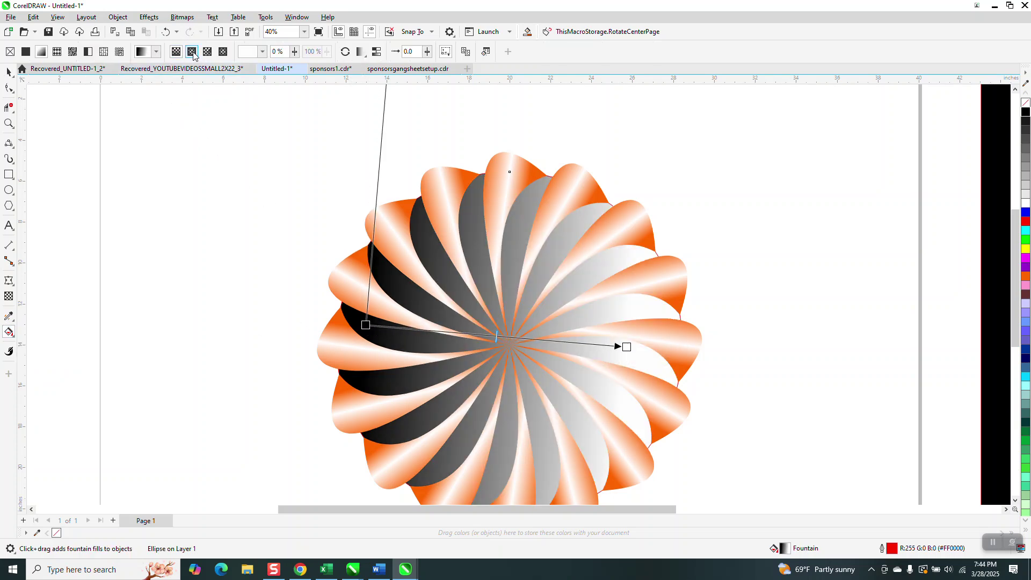
pyautogui.click(191, 51)
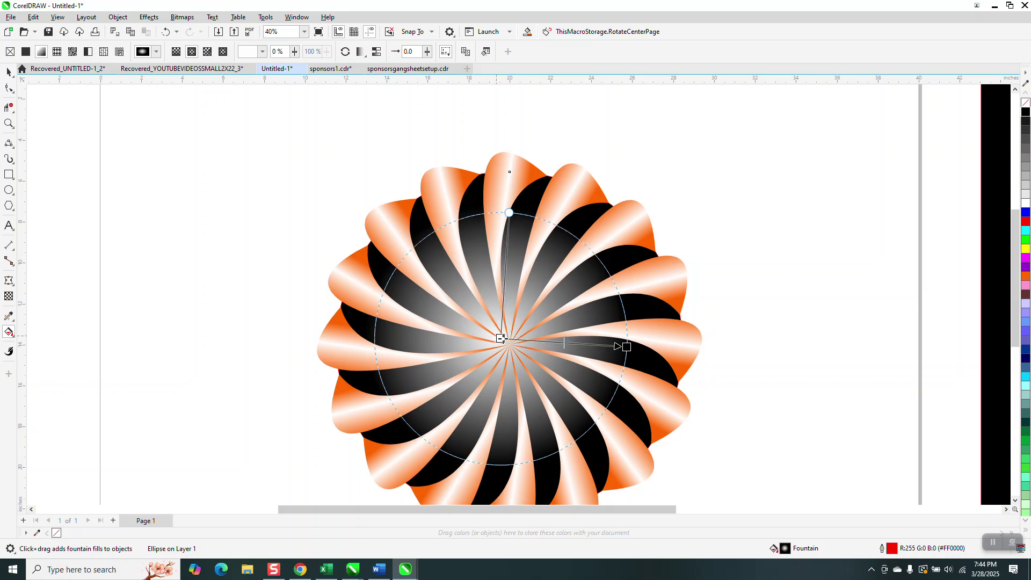
pyautogui.moveTo(501, 338); pyautogui.dragTo(509, 344)
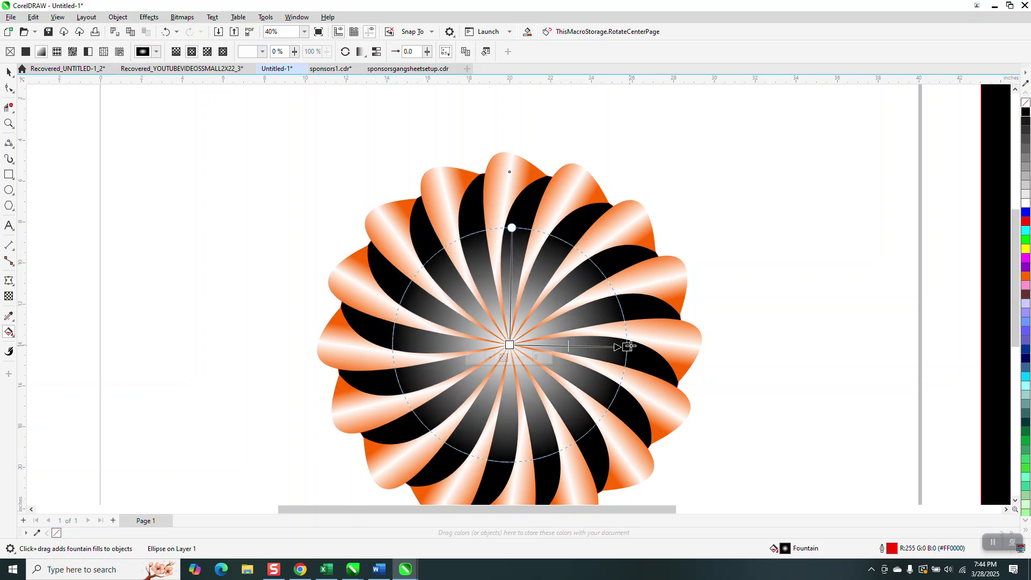
pyautogui.moveTo(628, 346); pyautogui.dragTo(653, 344)
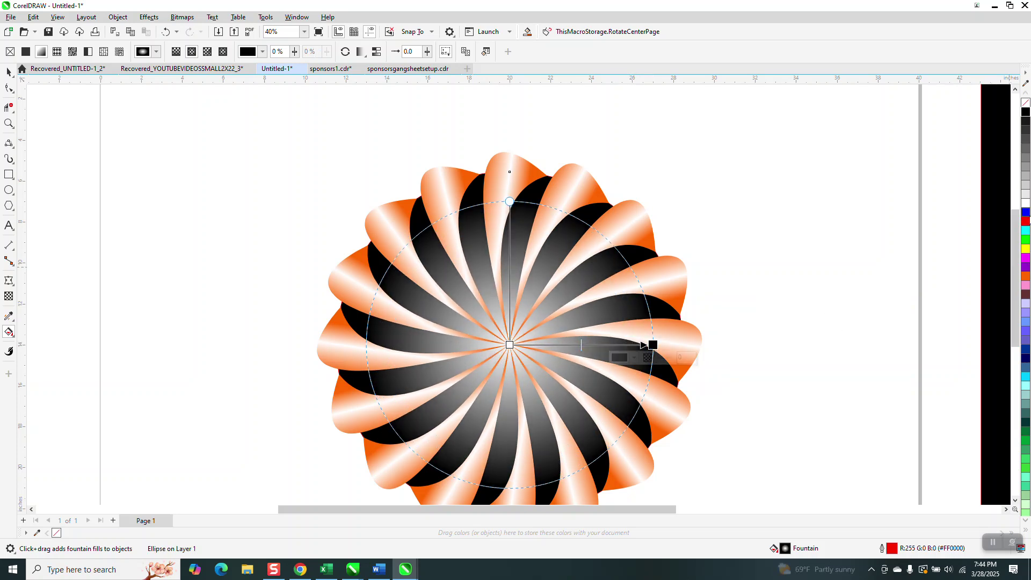
# Make the gradient's centre black, add a white colour node near its outer edge, and add a black node inside it at 42%.
pyautogui.moveTo(1011, 125); pyautogui.dragTo(502, 348)
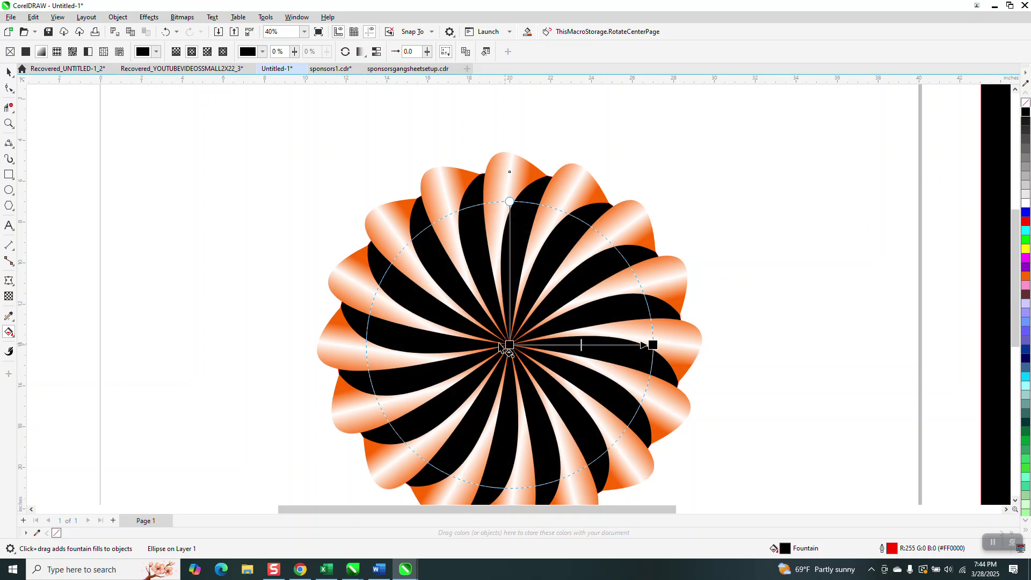
pyautogui.moveTo(1025, 205); pyautogui.dragTo(625, 344)
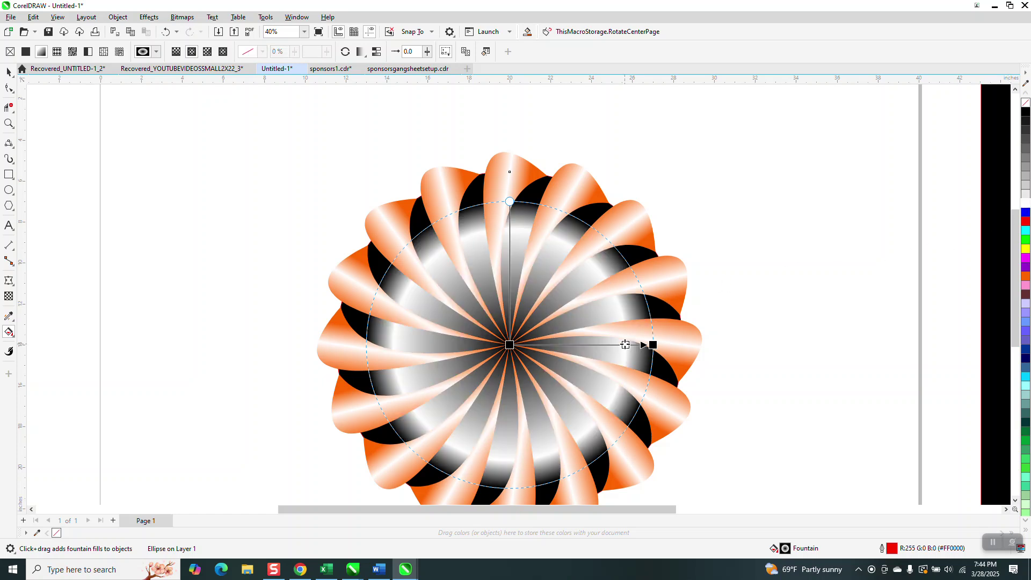
pyautogui.moveTo(1027, 118); pyautogui.dragTo(602, 345)
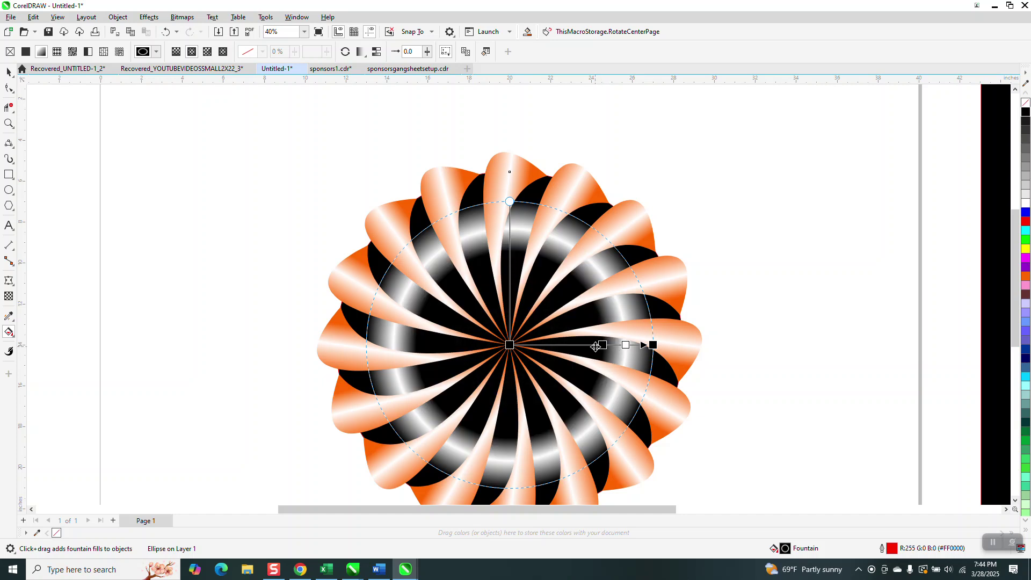
pyautogui.moveTo(600, 346); pyautogui.dragTo(593, 345)
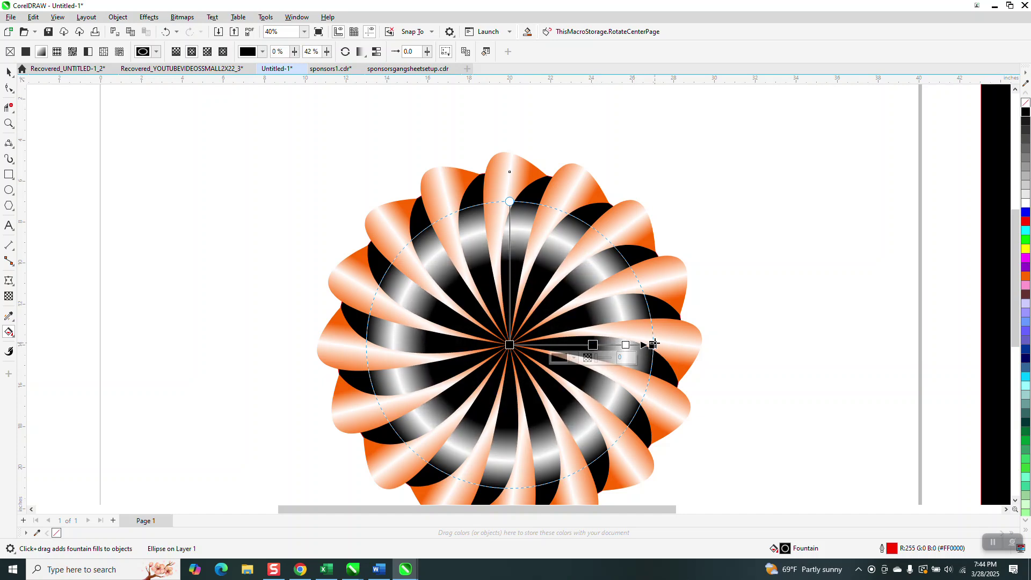
pyautogui.click(750, 330)
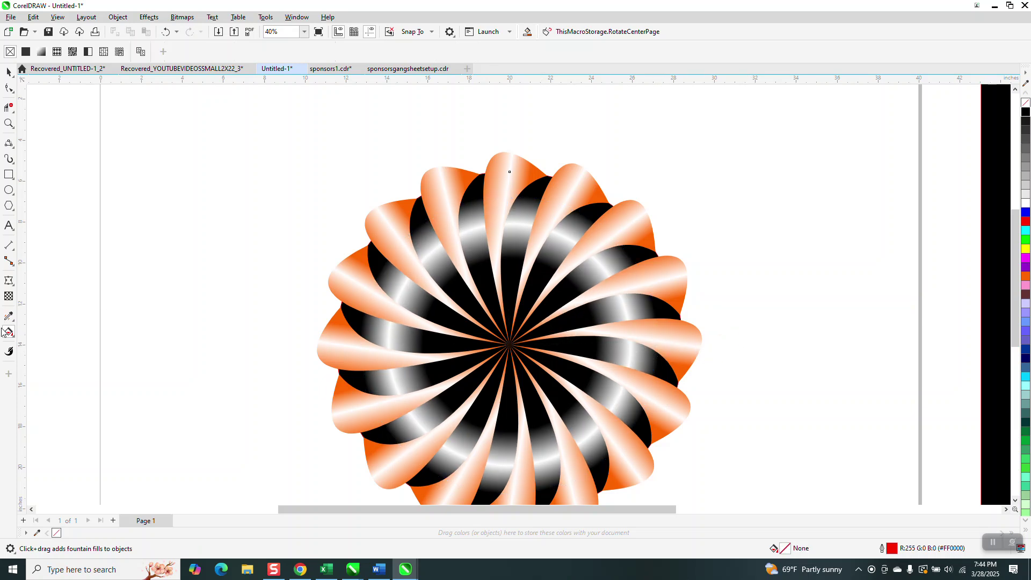
# Recolour the circle gradient's outer, inner and centre black nodes to orange, and shift the inner orange node to 49%.
pyautogui.click(622, 317)
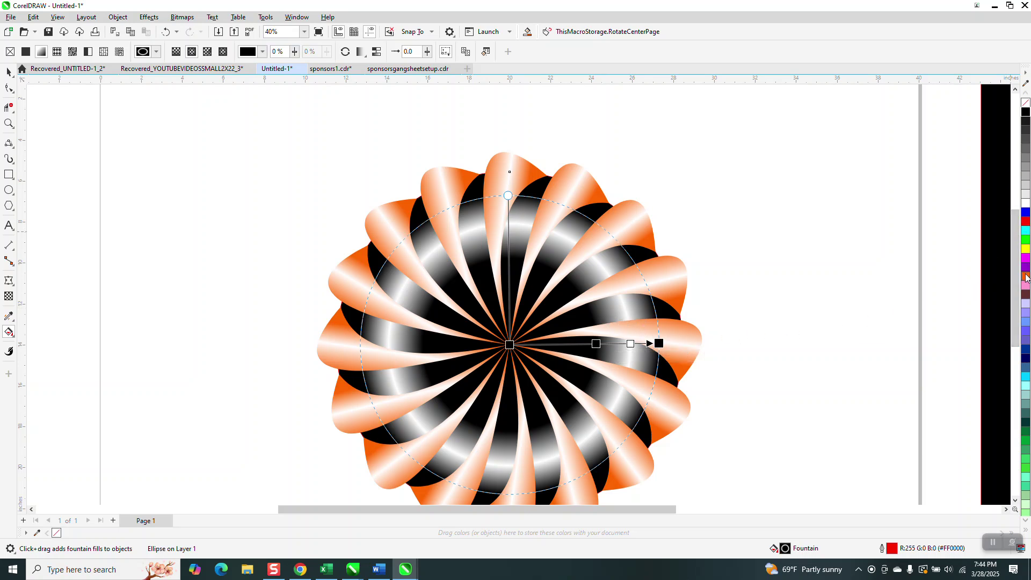
pyautogui.moveTo(669, 348); pyautogui.dragTo(659, 343)
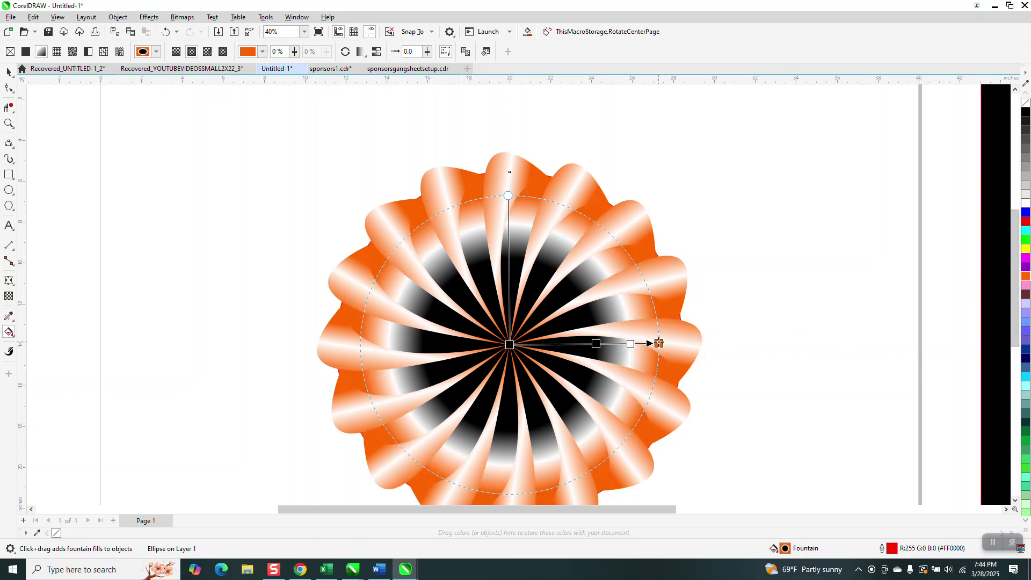
pyautogui.moveTo(812, 320); pyautogui.dragTo(597, 345)
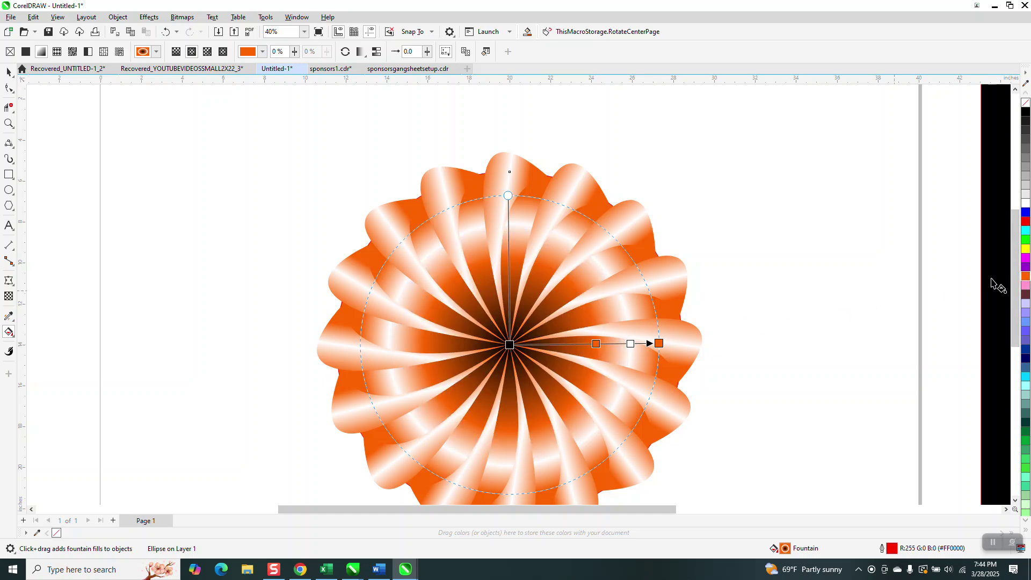
pyautogui.moveTo(1000, 294); pyautogui.dragTo(510, 345)
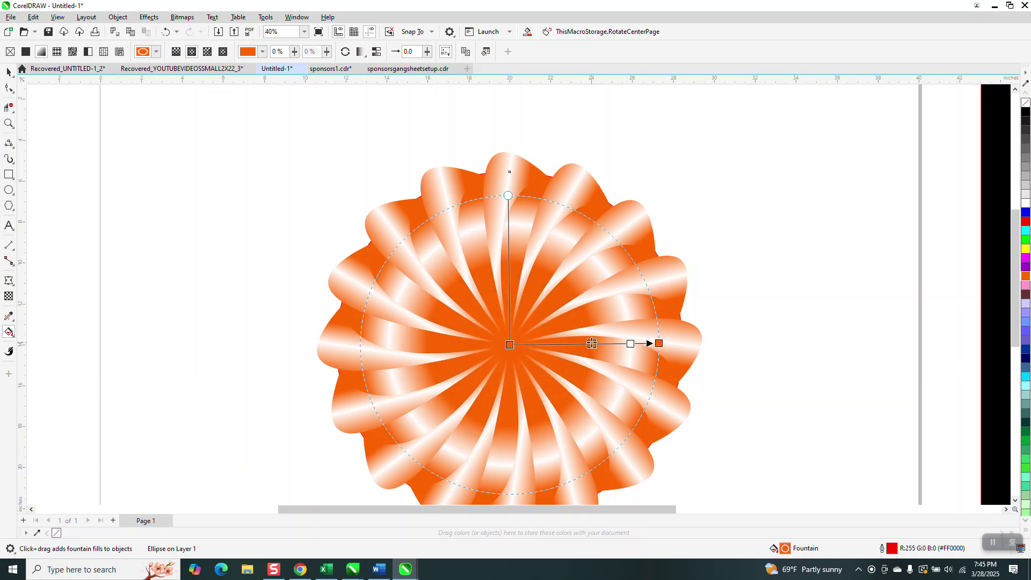
pyautogui.moveTo(597, 343); pyautogui.dragTo(586, 344)
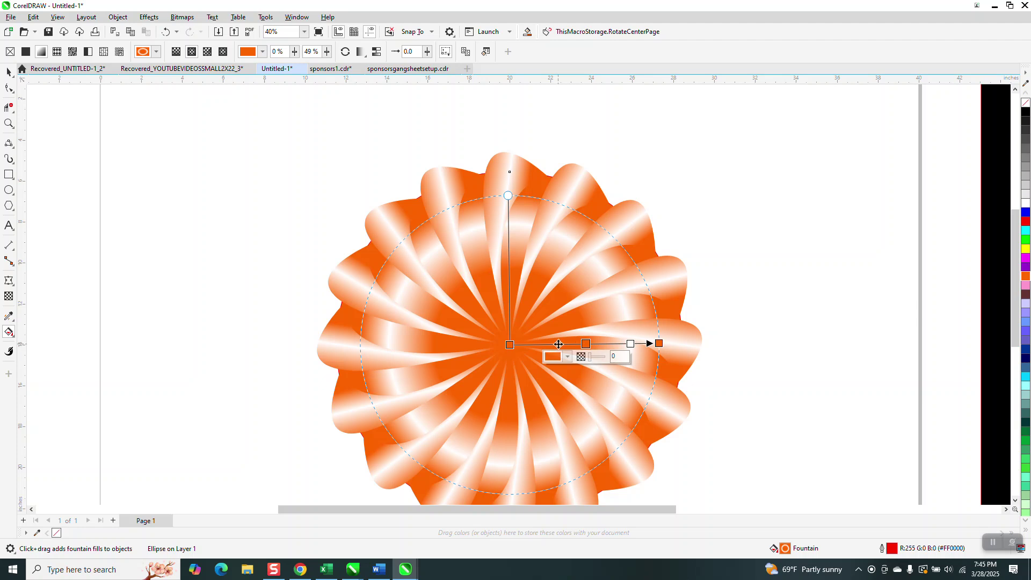
# Try the black rectangle as a background at the back behind the orange flower, and return it behind the blue flower.
pyautogui.click(8, 72)
pyautogui.scroll(-3, 370, 234)
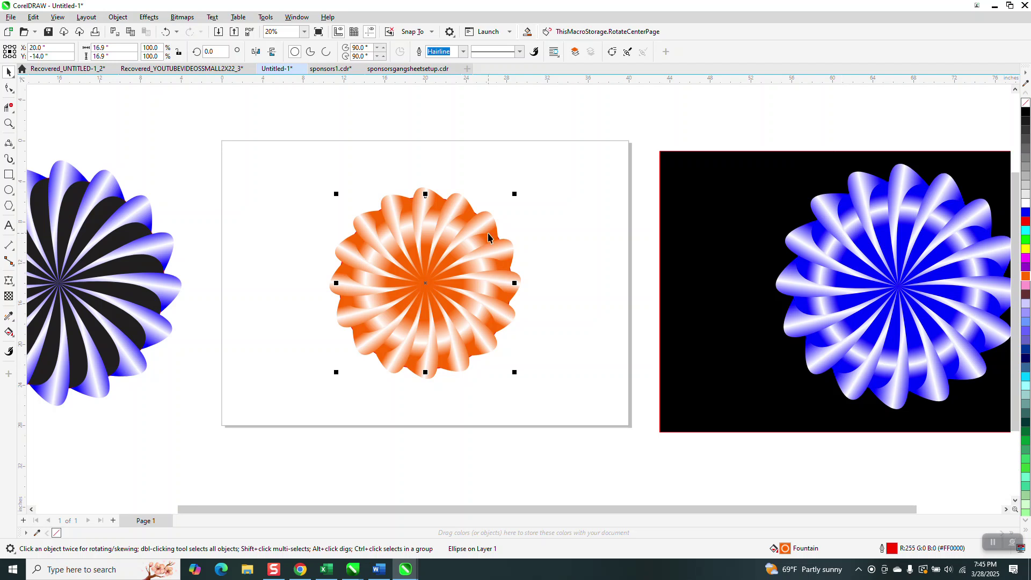
pyautogui.moveTo(681, 262); pyautogui.dragTo(316, 246)
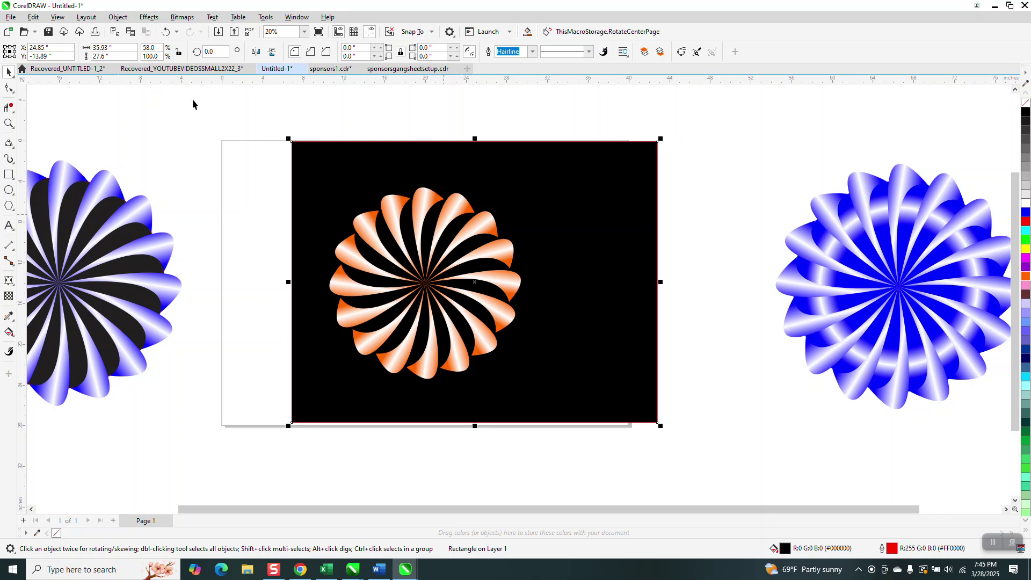
pyautogui.click(118, 16)
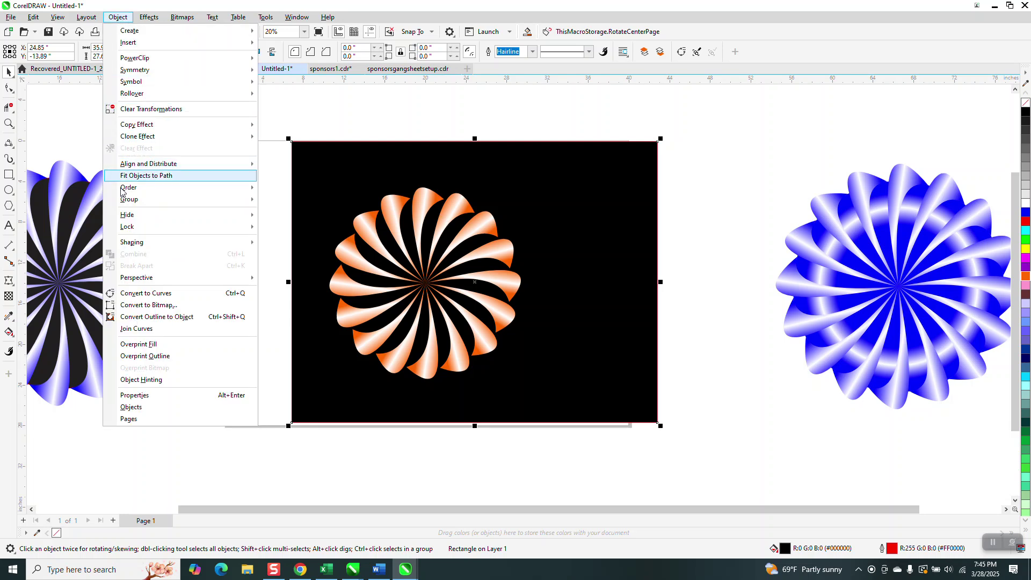
pyautogui.moveTo(118, 186)
pyautogui.click(277, 203)
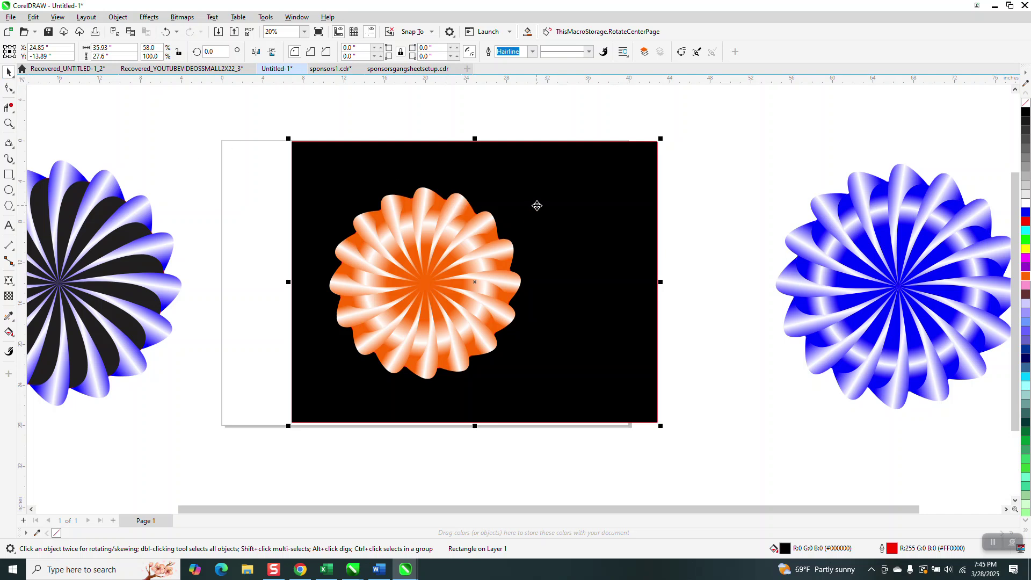
pyautogui.moveTo(537, 206); pyautogui.dragTo(946, 222)
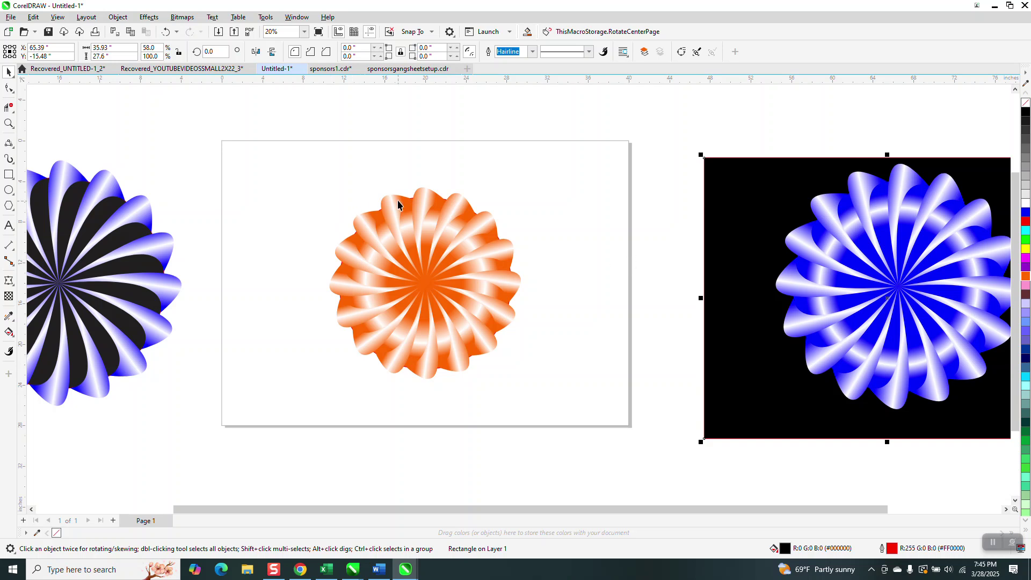
# Move the orange-and-white ringed circle 24 inches right, out from behind the petals.
pyautogui.click(417, 204)
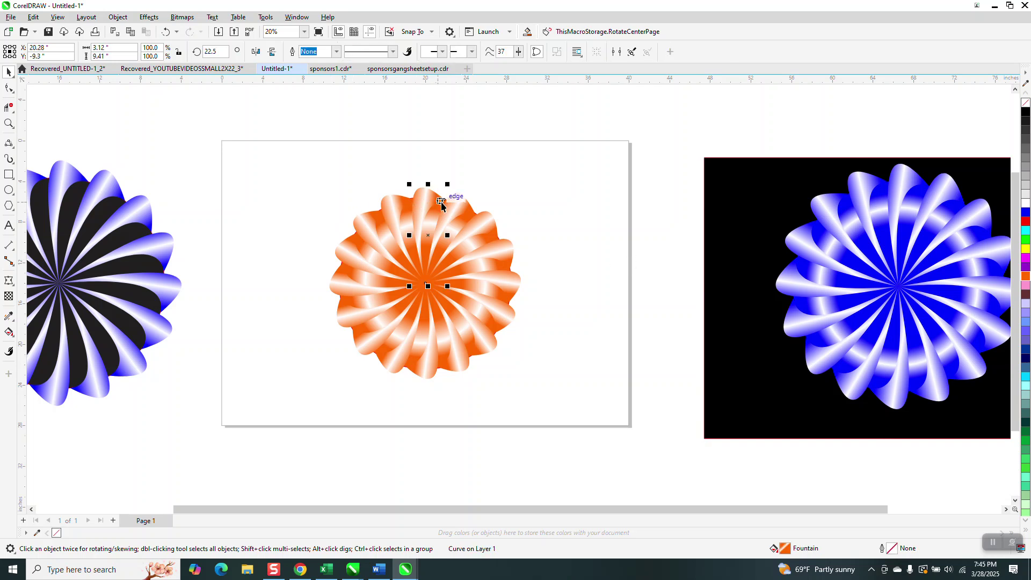
pyautogui.click(454, 208)
pyautogui.click(530, 202)
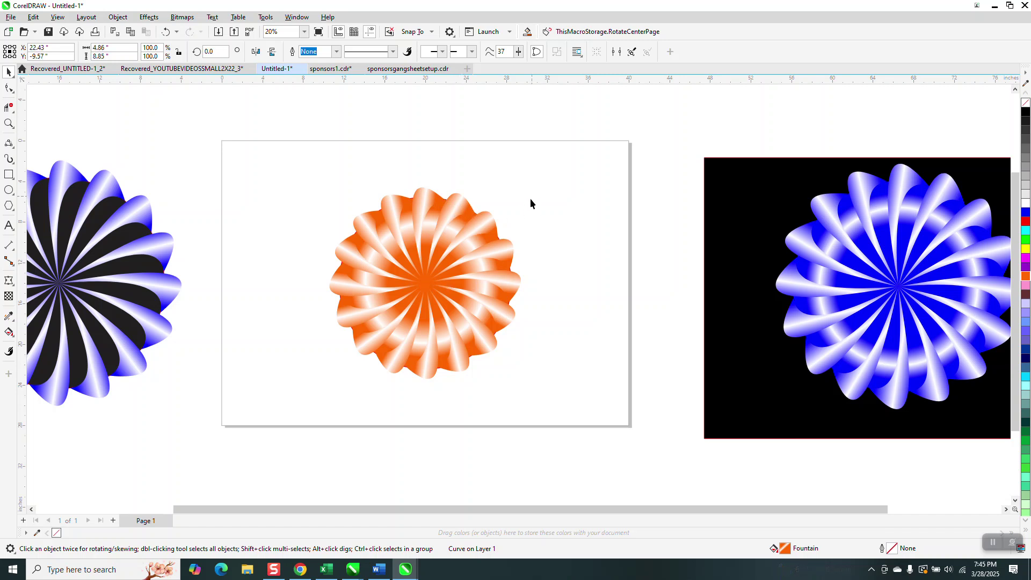
pyautogui.click(455, 229)
pyautogui.press('Right')
pyautogui.press('Right')
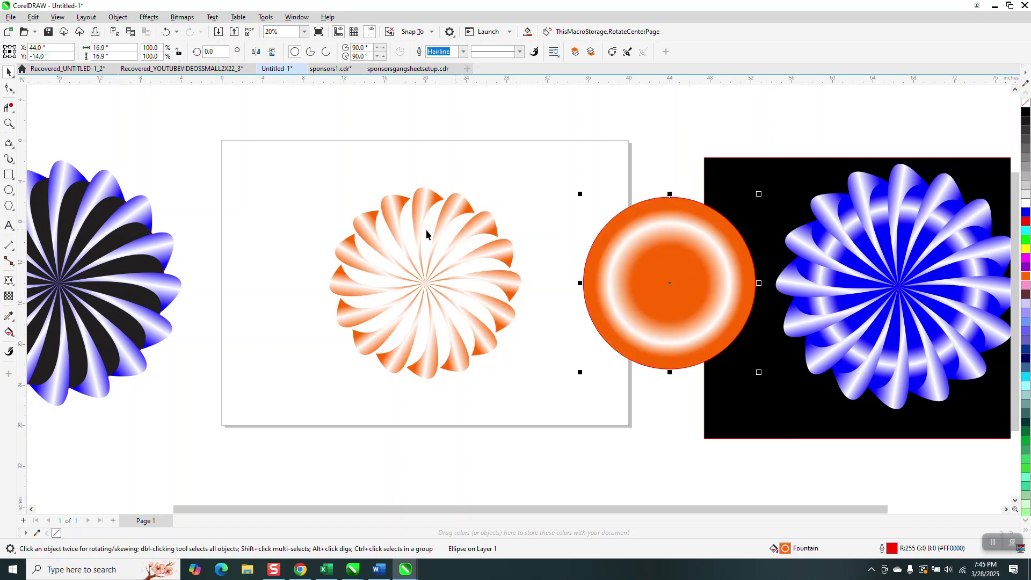
# Delete every petal of the orange flower except the upright one at its top.
pyautogui.click(459, 210)
pyautogui.press('Delete')
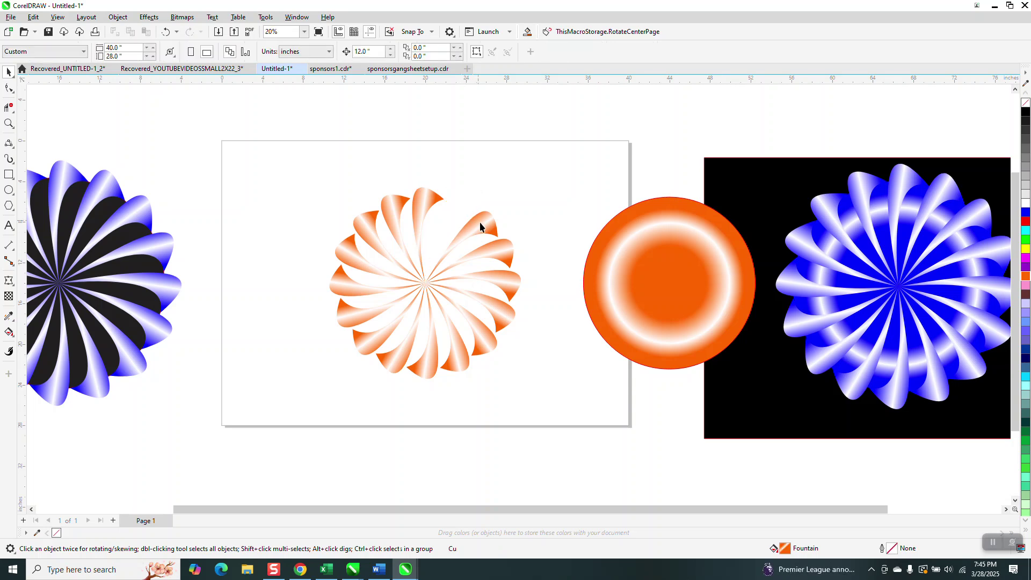
pyautogui.click(493, 231)
pyautogui.press('Delete')
pyautogui.click(498, 253)
pyautogui.press('Delete')
pyautogui.click(502, 278)
pyautogui.press('Delete')
pyautogui.moveTo(525, 276); pyautogui.dragTo(298, 403)
pyautogui.press('Delete')
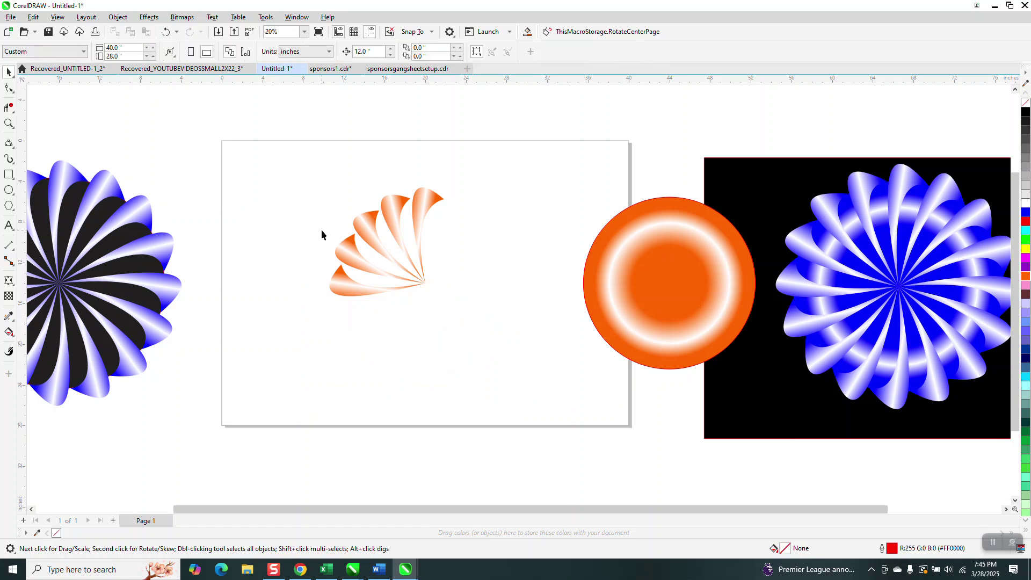
pyautogui.press('Delete')
pyautogui.click(370, 231)
pyautogui.press('Delete')
pyautogui.click(356, 257)
pyautogui.press('Delete')
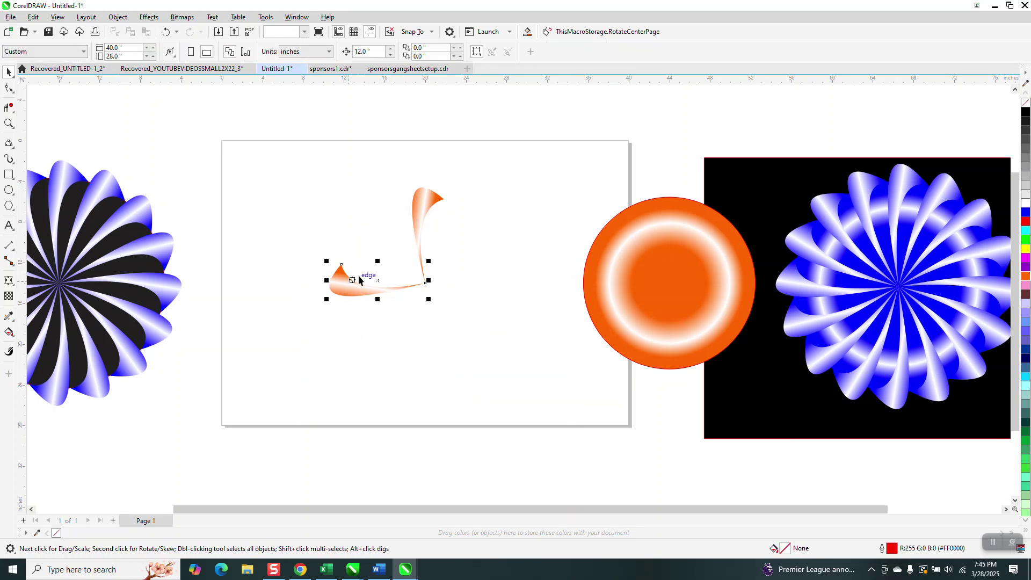
pyautogui.click(349, 282)
pyautogui.press('Delete')
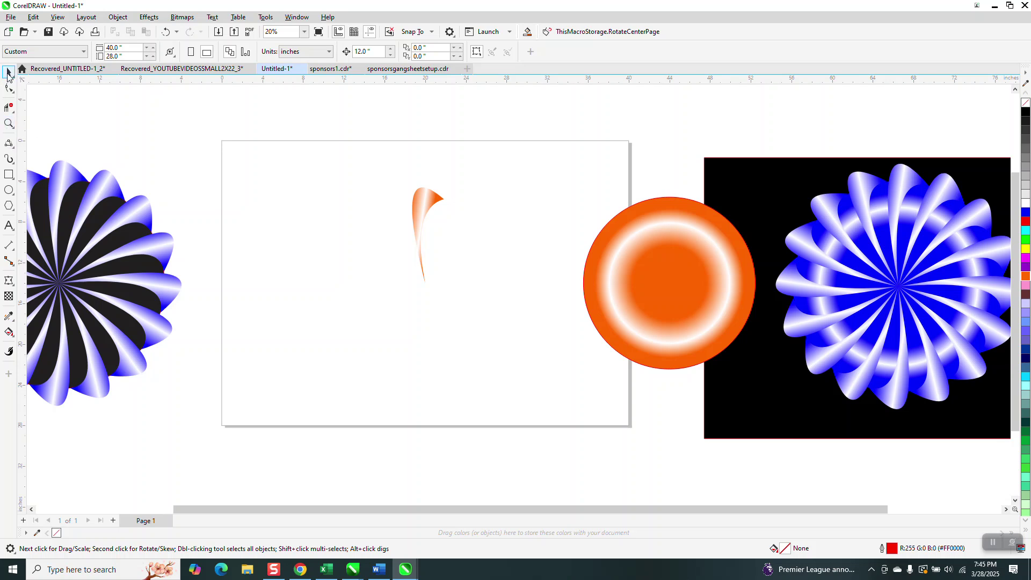
# Create a clone of the remaining orange petal and move the clone 12 inches left.
pyautogui.click(429, 200)
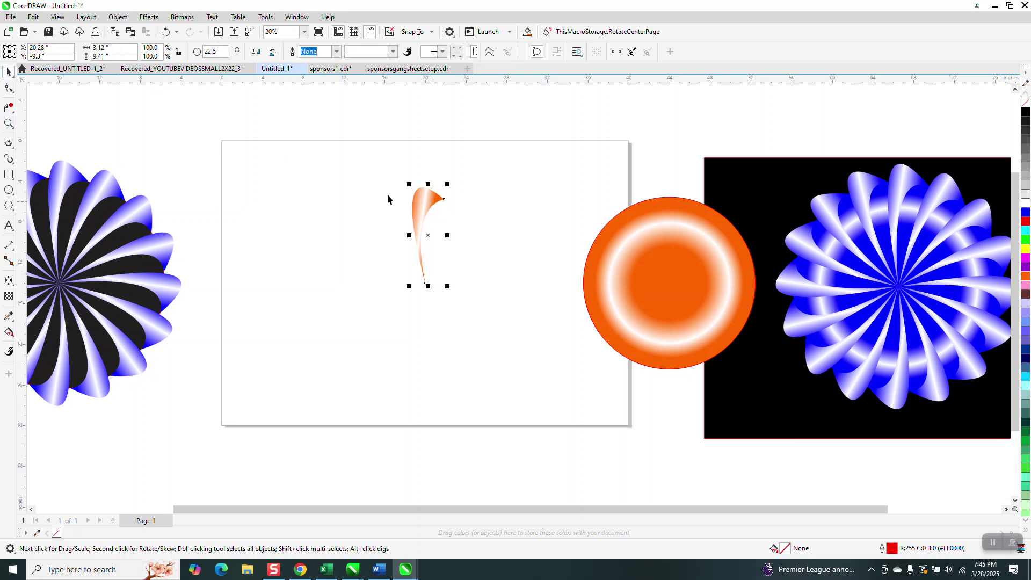
pyautogui.click(33, 17)
pyautogui.moveTo(58, 17)
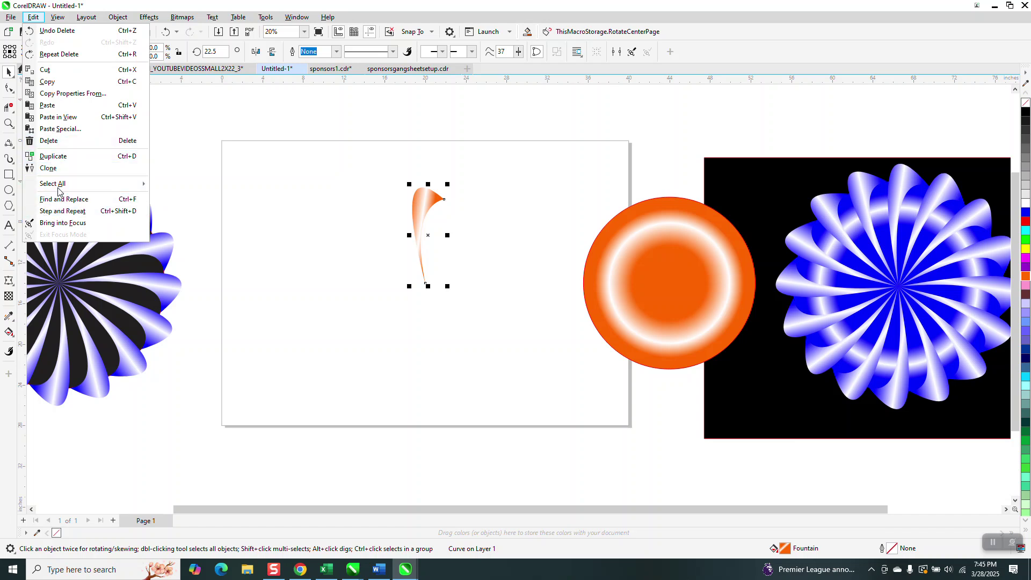
pyautogui.click(48, 168)
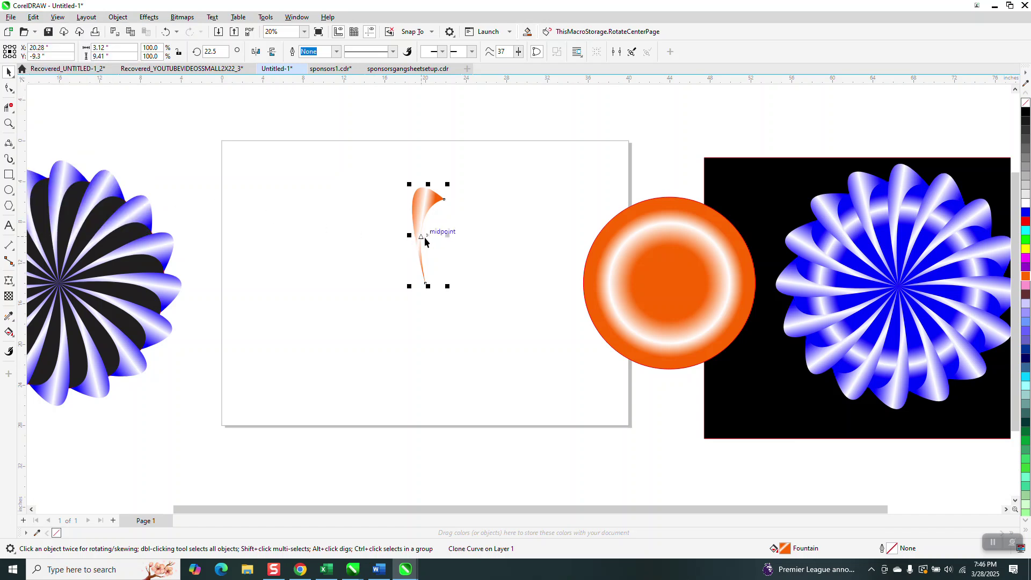
pyautogui.press('Left')
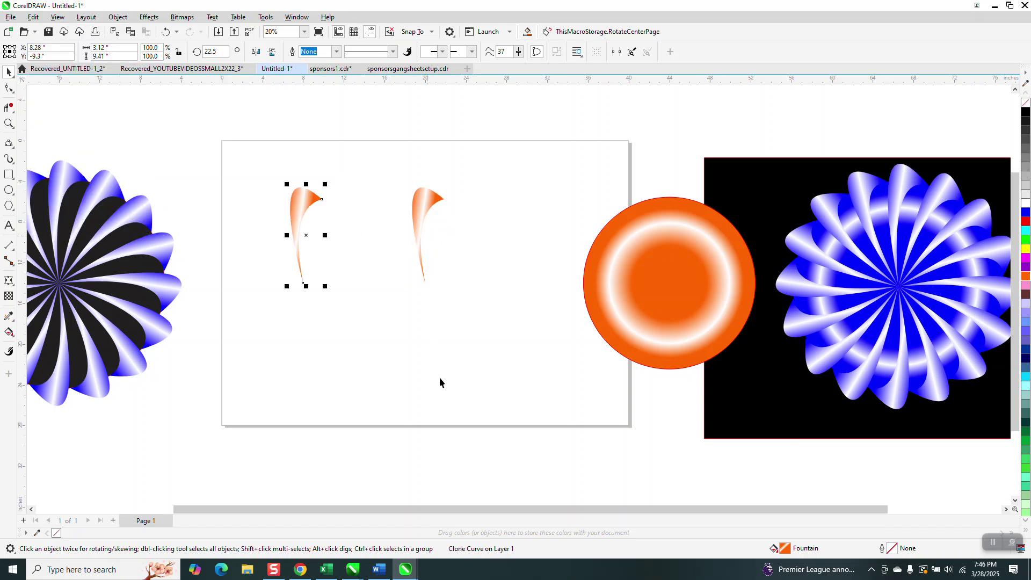
# Select the original petal and its clone in turn to check which is the control curve and which is the clone.
pyautogui.click(435, 201)
pyautogui.click(307, 203)
pyautogui.click(431, 202)
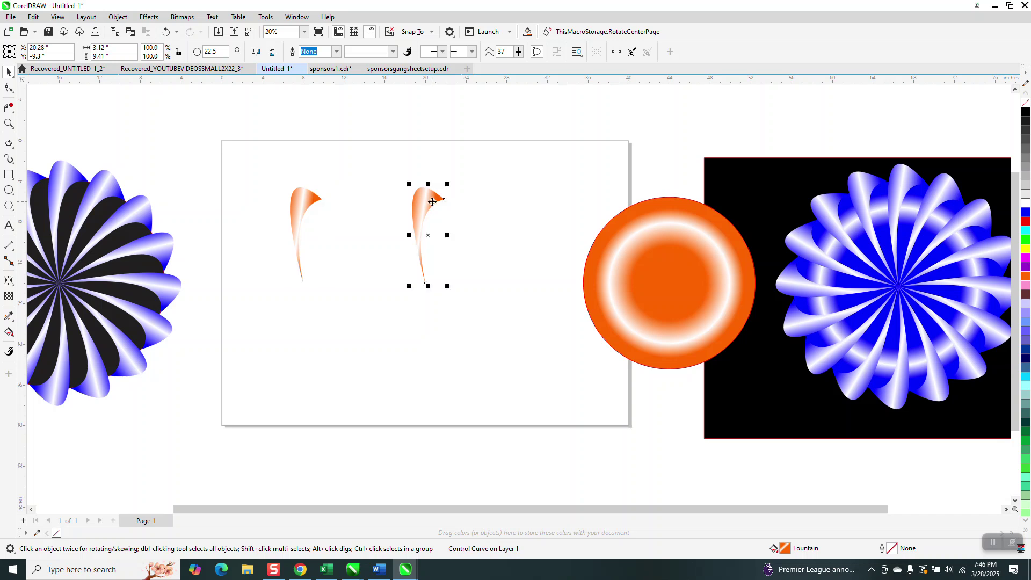
# Move the original petal off to the page's upper right corner and put the cloned petal in its former place.
pyautogui.moveTo(433, 202); pyautogui.dragTo(642, 125)
pyautogui.click(312, 203)
pyautogui.press('c')
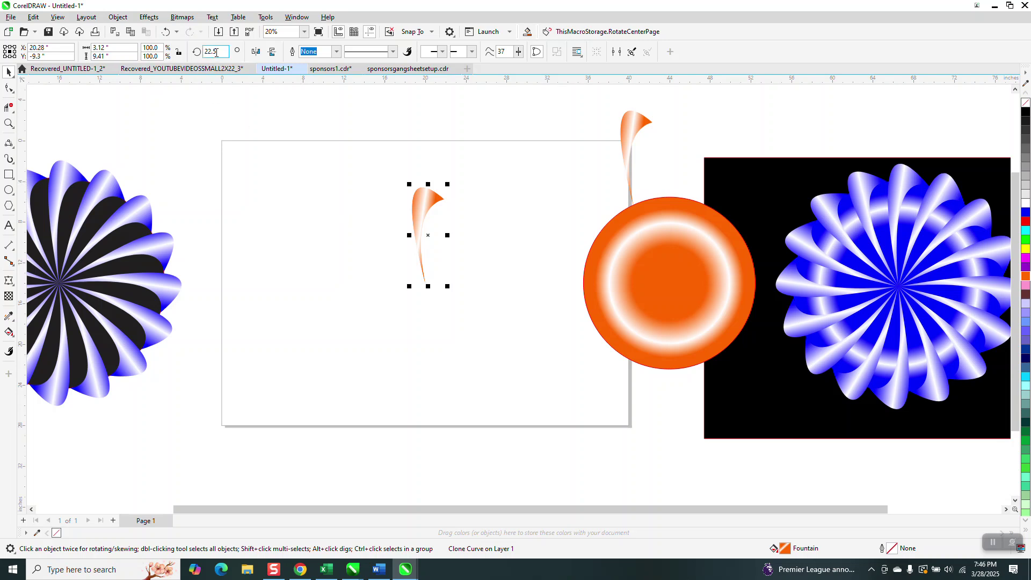
# Rotate a duplicate of the cloned petal to 45 degrees and repeat it in 22.5-degree increments until the petals form a full flower.
pyautogui.click(222, 52)
pyautogui.write('45')
pyautogui.press('Return')
pyautogui.hotkey('ctrl', 'd')
pyautogui.hotkey('ctrl', 'd')
pyautogui.hotkey('ctrl', 'd')
pyautogui.hotkey('ctrl', 'd')
pyautogui.hotkey('ctrl', 'd')
pyautogui.hotkey('ctrl', 'd')
pyautogui.hotkey('ctrl', 'd')
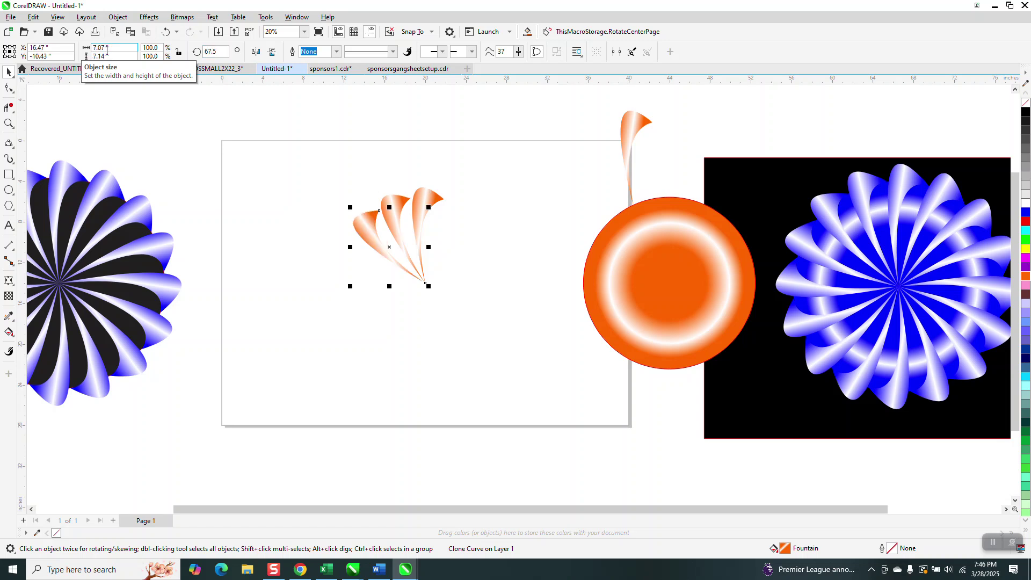
pyautogui.hotkey('ctrl', 'd')
pyautogui.hotkey('ctrl', 'd')
pyautogui.hotkey('ctrl', 'd')
pyautogui.hotkey('ctrl', 'd')
pyautogui.hotkey('ctrl', 'd')
pyautogui.hotkey('ctrl', 'd')
pyautogui.hotkey('ctrl', 'd')
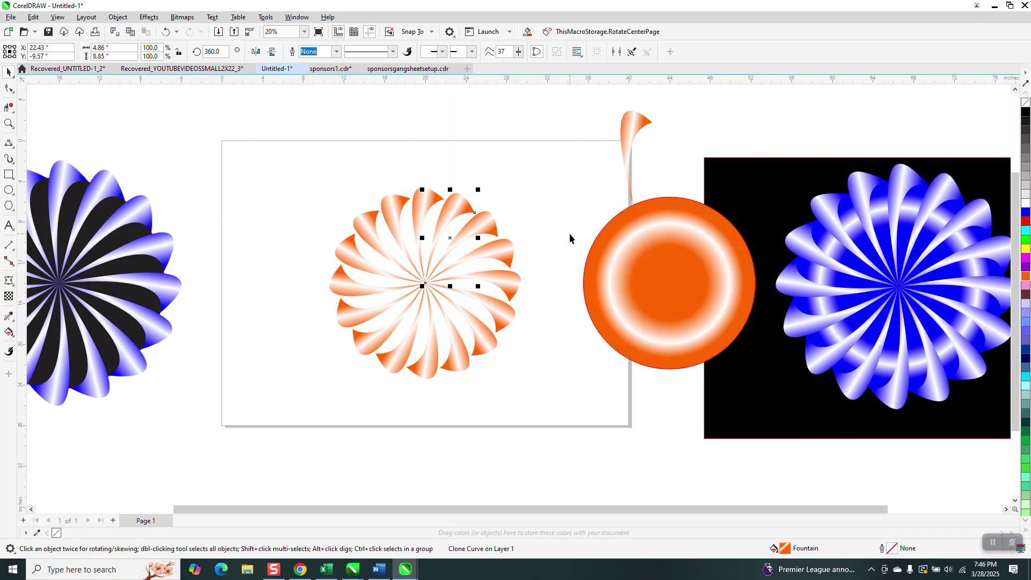
# Move the original control petal back onto the page, above and to the right of the cloned flower.
pyautogui.click(8, 124)
pyautogui.click(8, 71)
pyautogui.moveTo(627, 133); pyautogui.dragTo(556, 165)
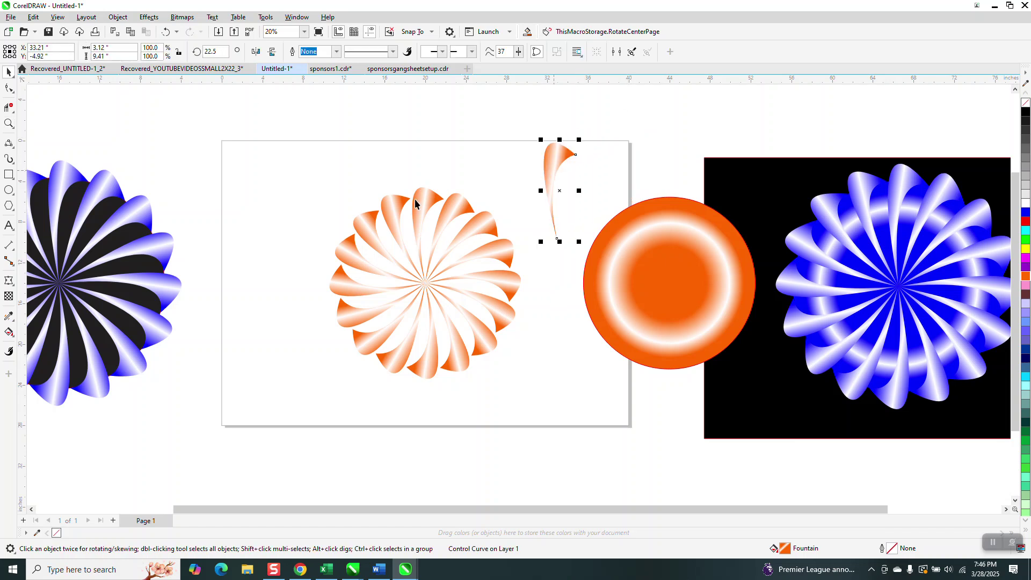
# Change both orange end colors of the original petal's fountain fill to blue.
pyautogui.click(12, 336)
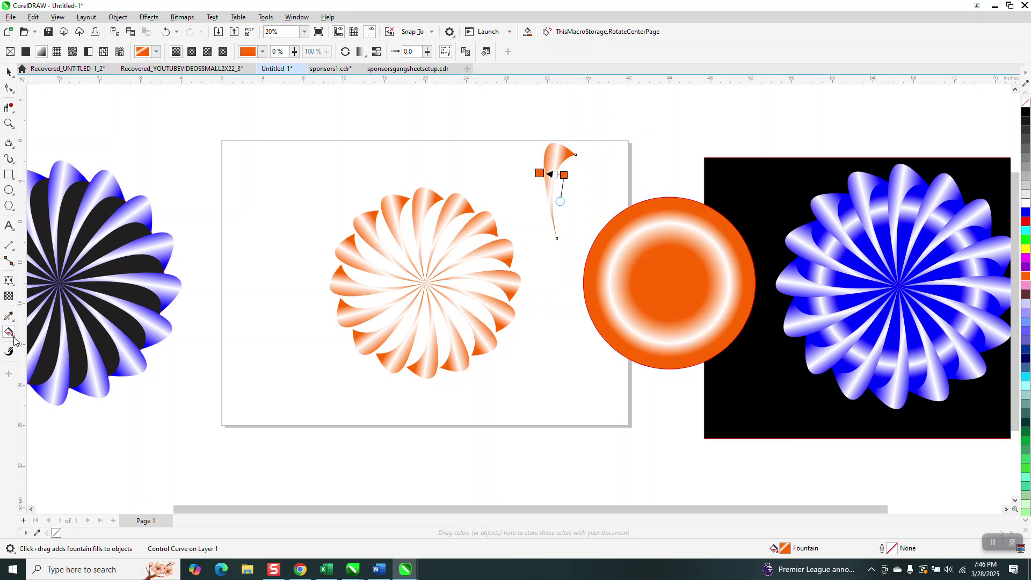
pyautogui.click(15, 339)
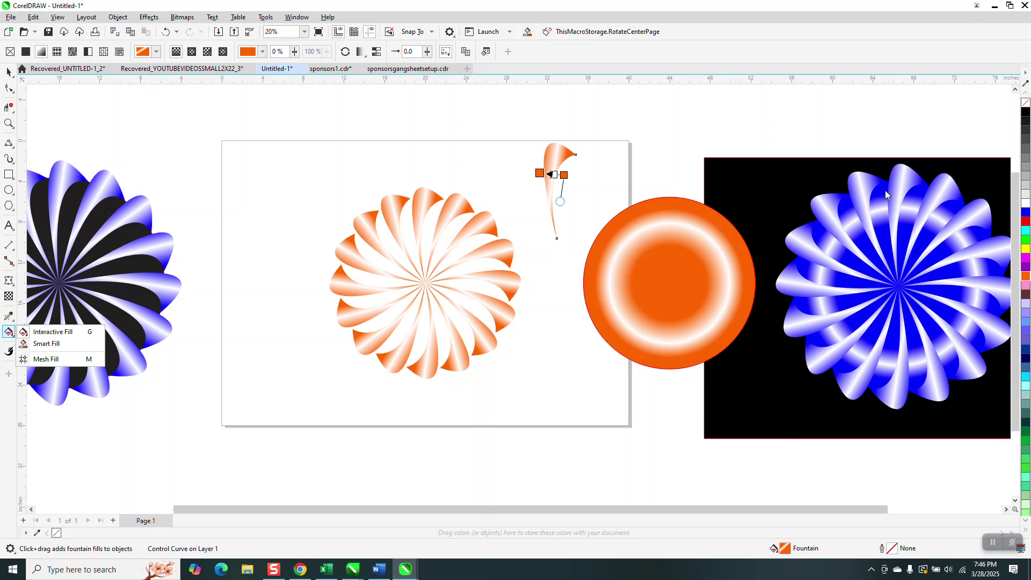
pyautogui.moveTo(1025, 213); pyautogui.dragTo(561, 176)
pyautogui.moveTo(1026, 225); pyautogui.dragTo(539, 175)
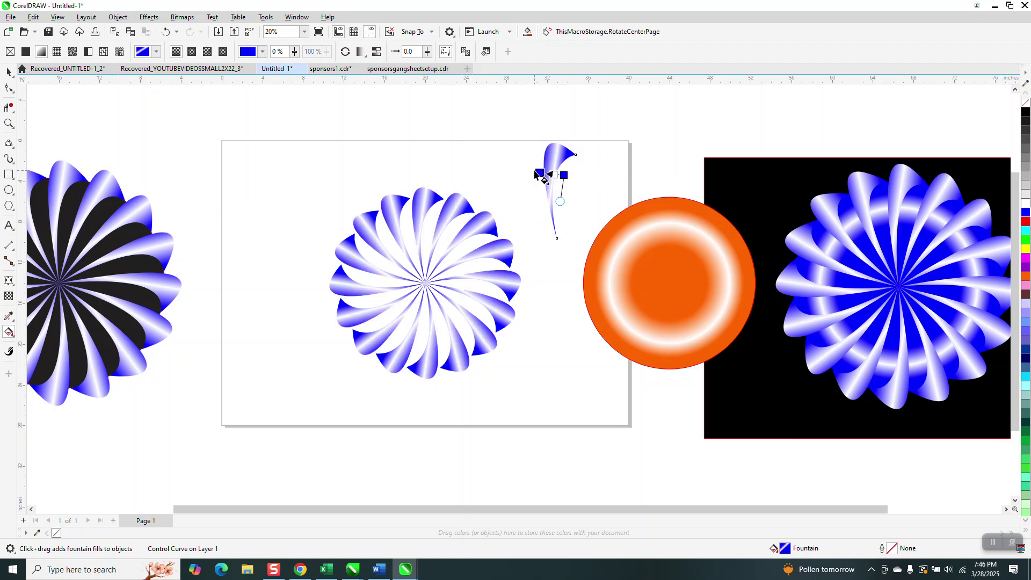
# Recolor the three orange nodes of the ringed circle's fountain fill blue and center the circle on the page behind the petals.
pyautogui.click(638, 245)
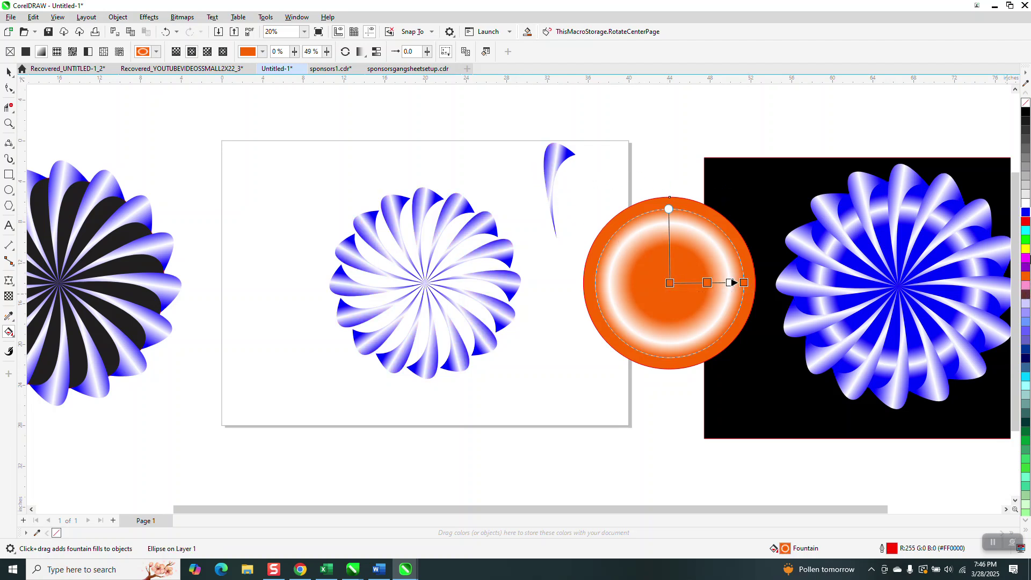
pyautogui.moveTo(1016, 218); pyautogui.dragTo(745, 283)
pyautogui.moveTo(1025, 212); pyautogui.dragTo(712, 287)
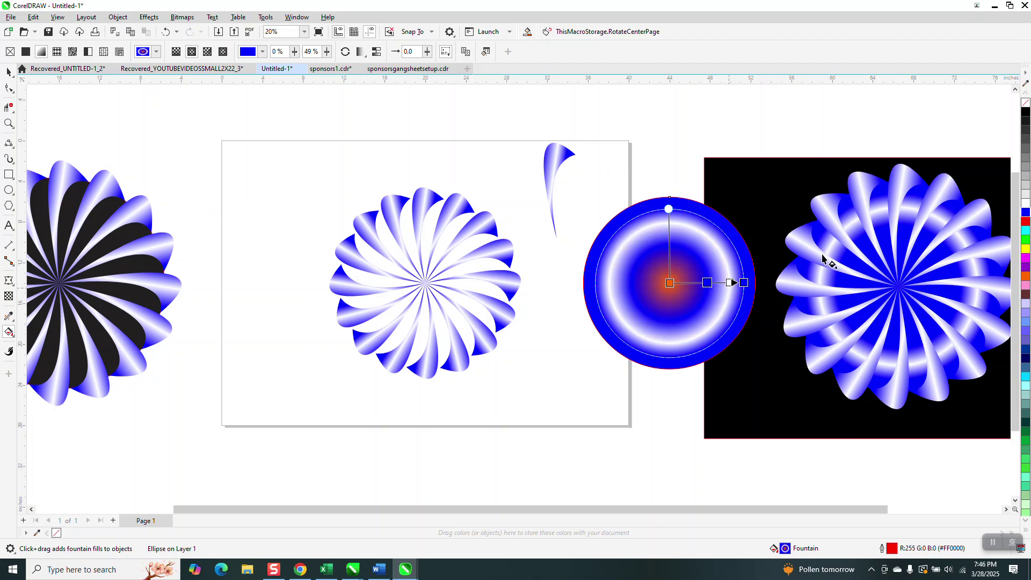
pyautogui.moveTo(1024, 213); pyautogui.dragTo(670, 282)
pyautogui.click(8, 71)
pyautogui.press('p')
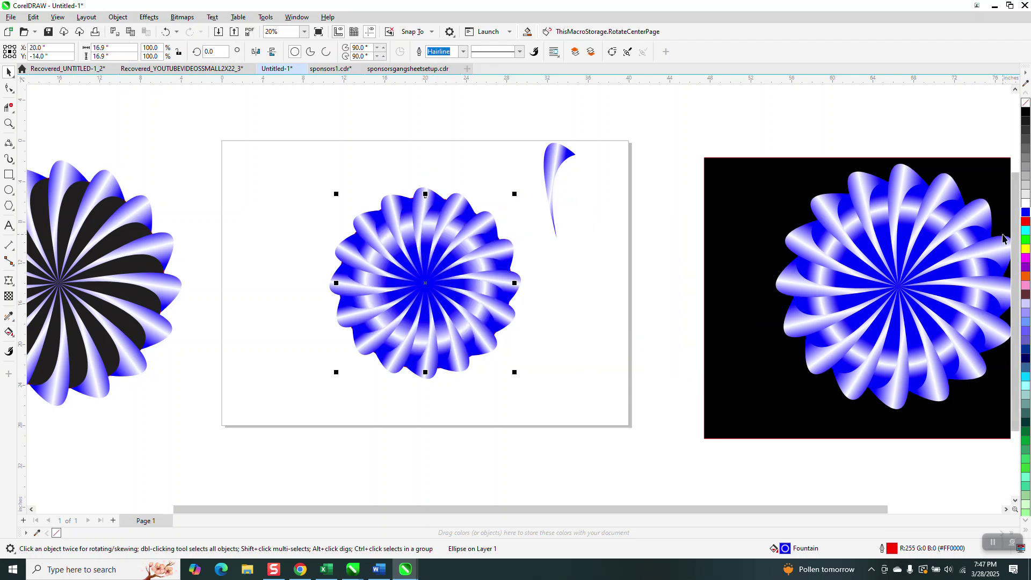
# Shift the skew handle of the original petal's fountain fill from below the gradient line to level with the petal's upper edge.
pyautogui.click(556, 161)
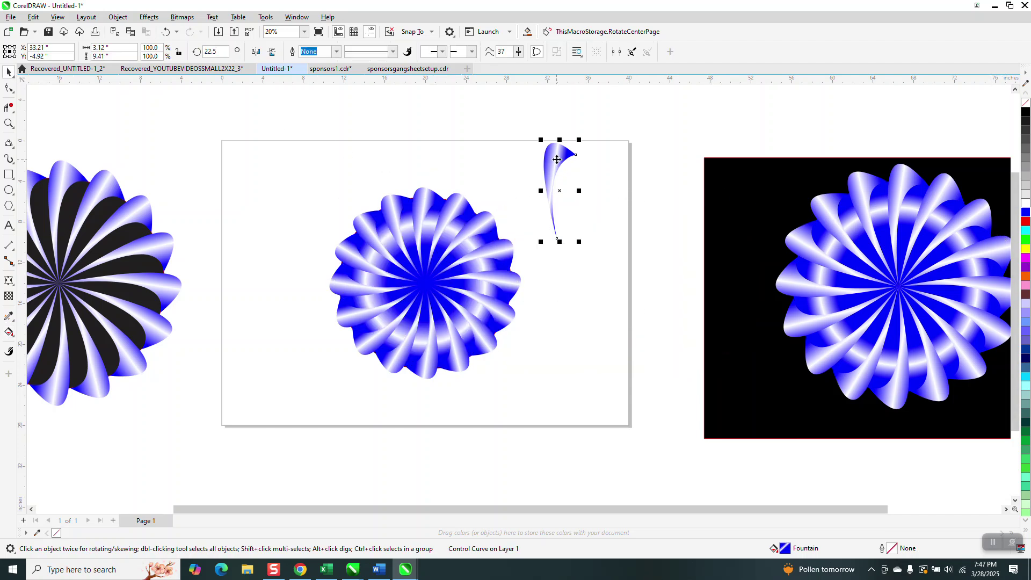
pyautogui.click(8, 124)
pyautogui.moveTo(294, 117); pyautogui.dragTo(519, 330)
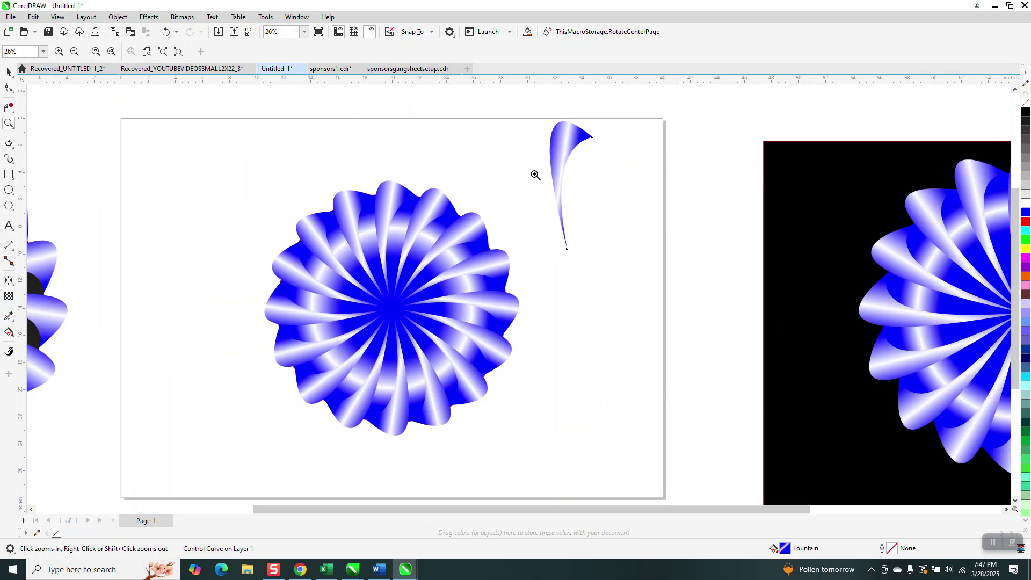
pyautogui.click(8, 72)
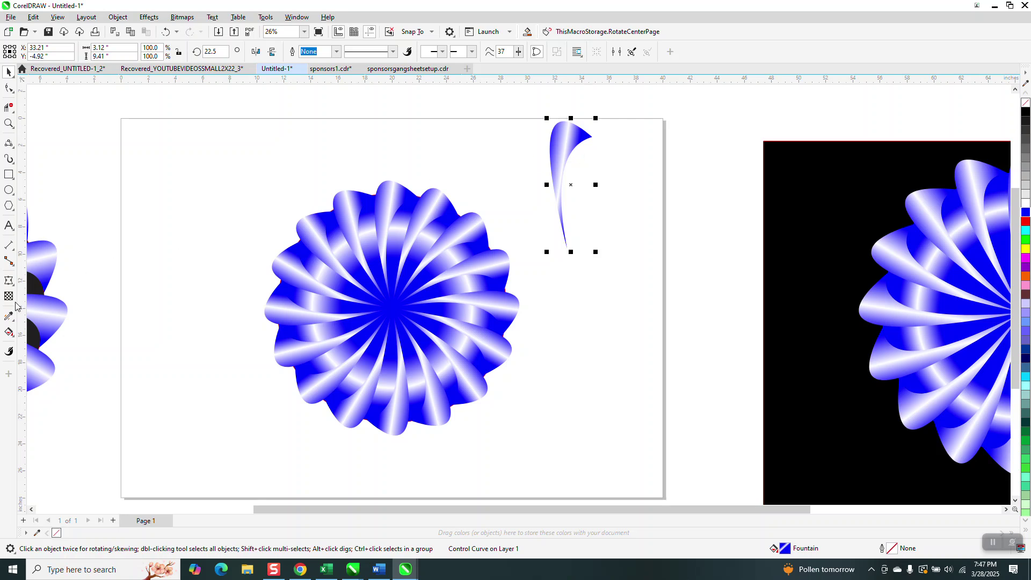
pyautogui.click(15, 338)
pyautogui.click(48, 331)
pyautogui.moveTo(571, 200); pyautogui.dragTo(584, 118)
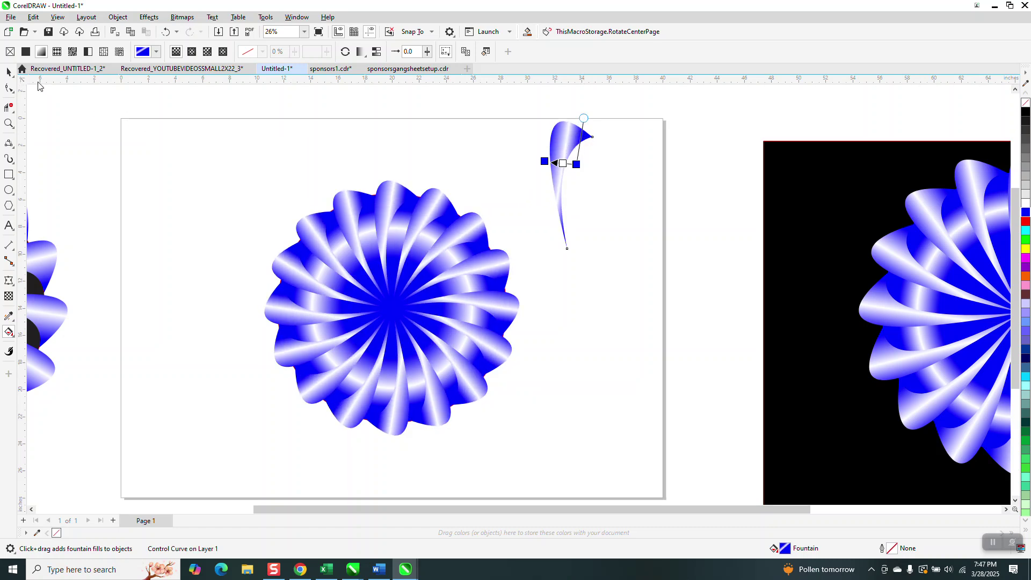
pyautogui.click(9, 72)
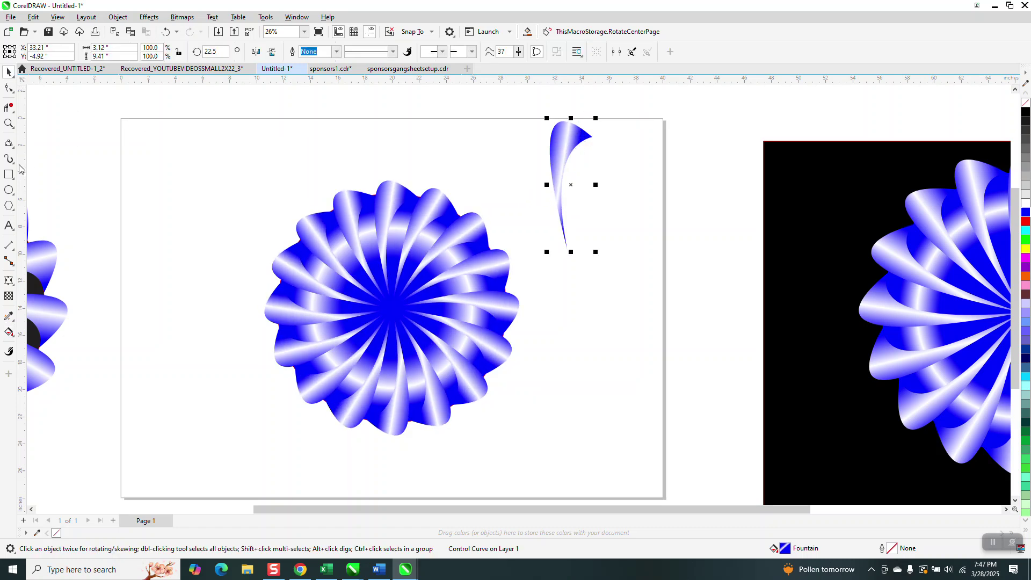
pyautogui.click(9, 123)
pyautogui.moveTo(257, 194); pyautogui.dragTo(557, 430)
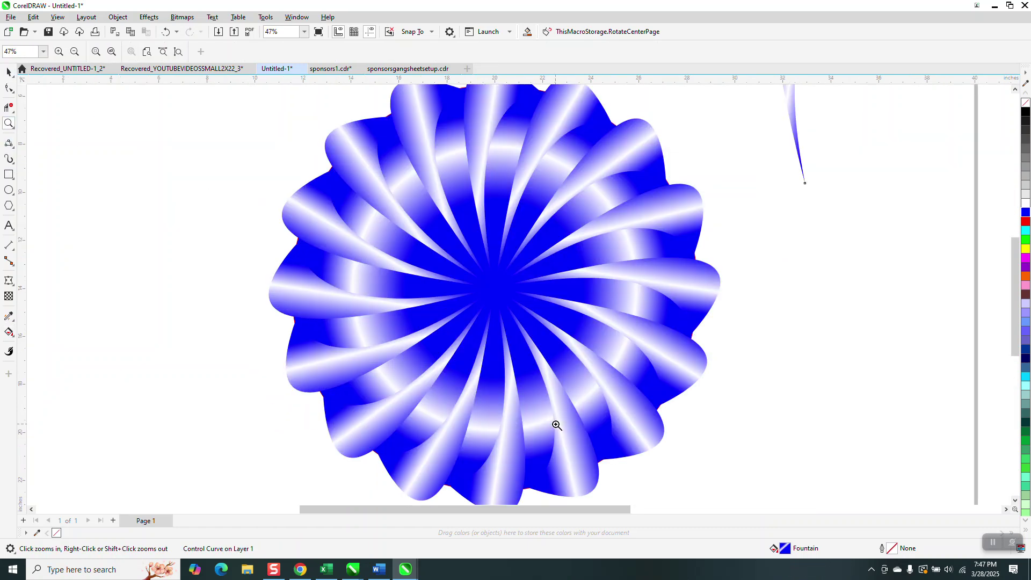